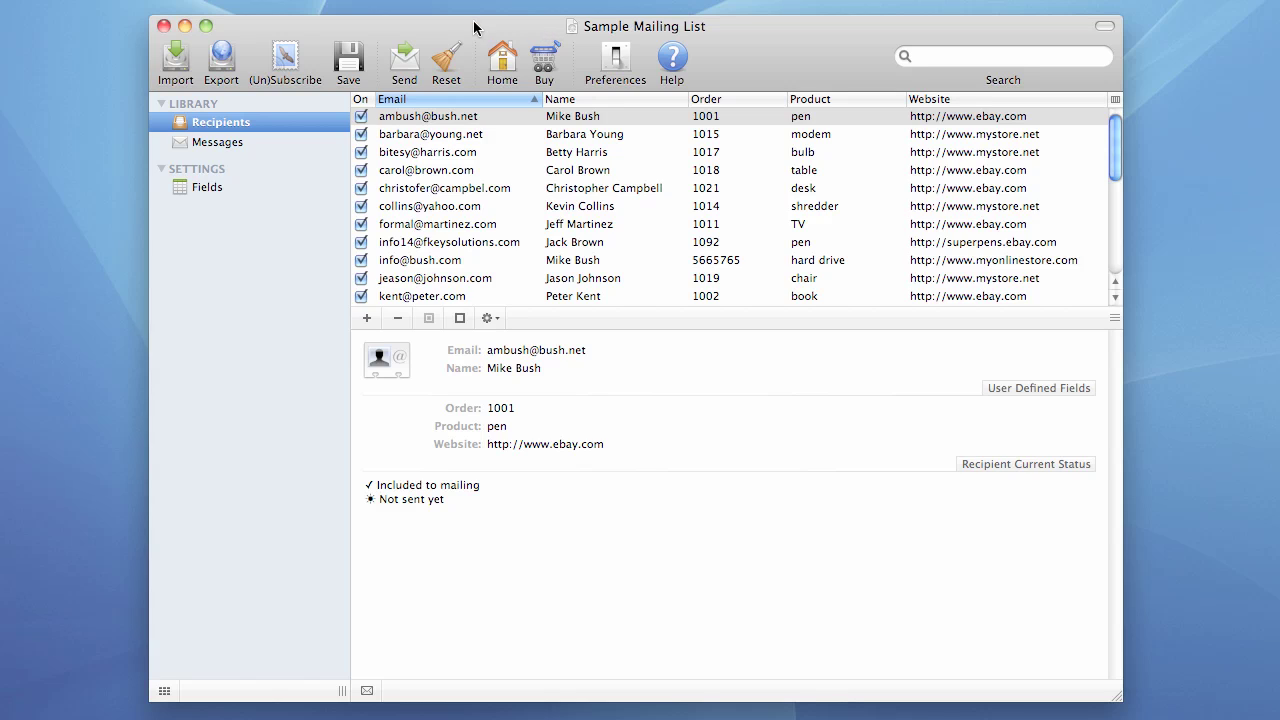
- Send the mailing to all recipients from the start and review the Connection Failed report (0 of 25 sent)
left_click(405, 62)
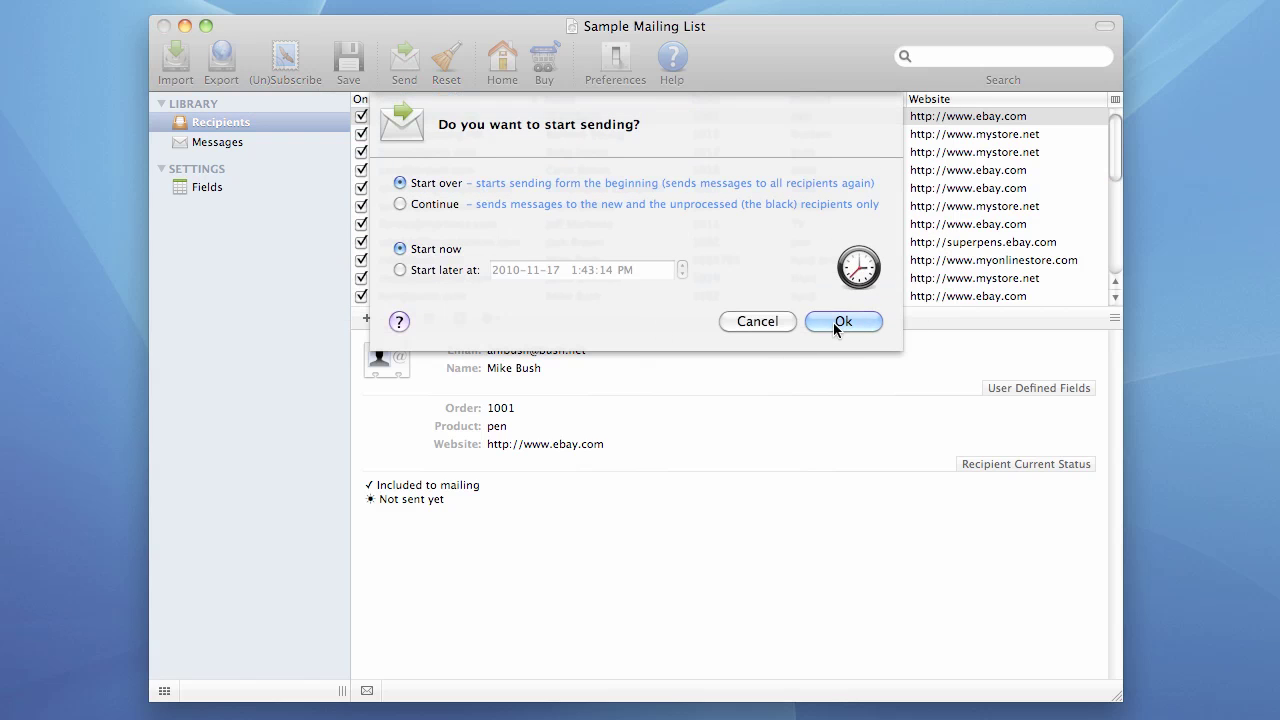
left_click(835, 322)
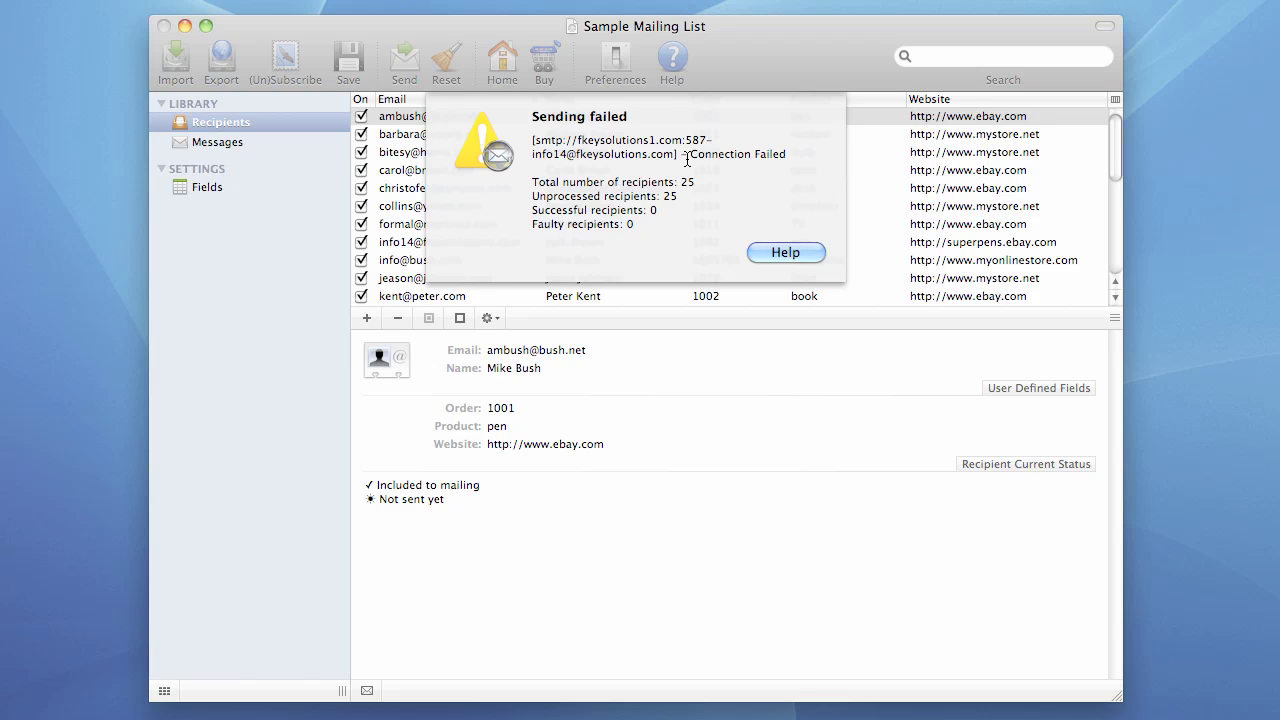
left_click_drag(690, 157, 786, 156)
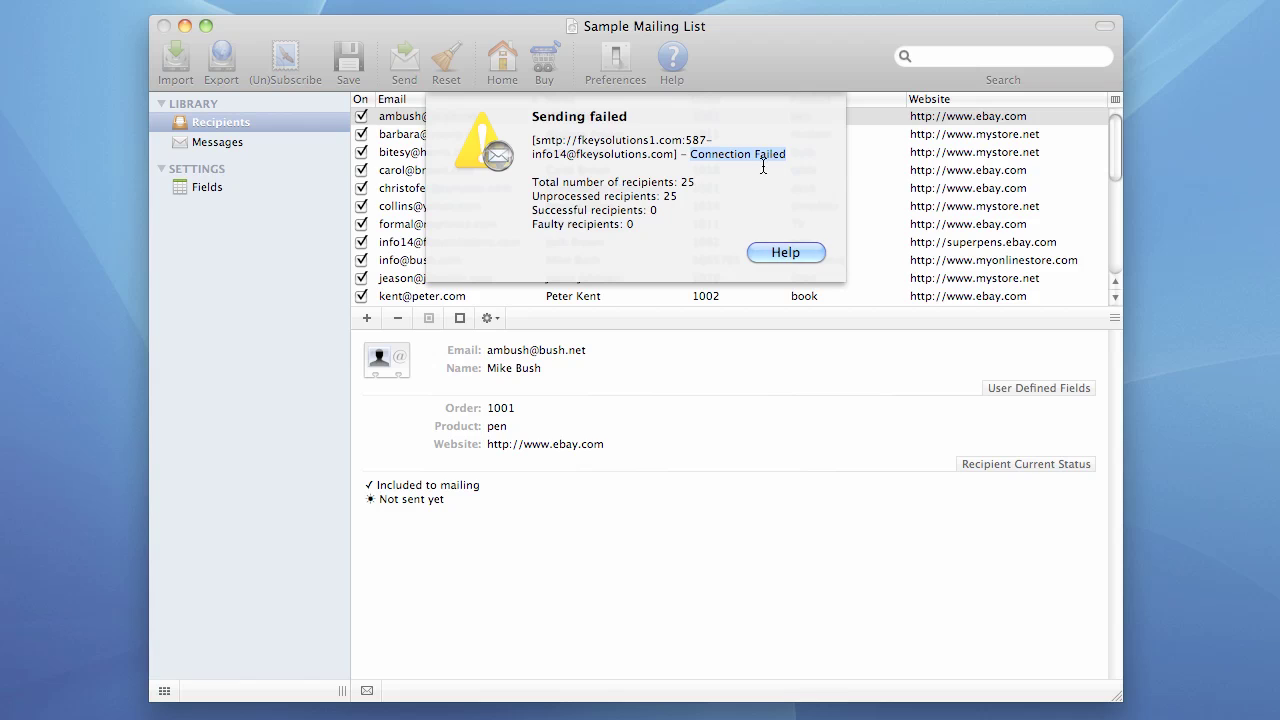
scroll(763, 165, "down", 2)
key("Down")
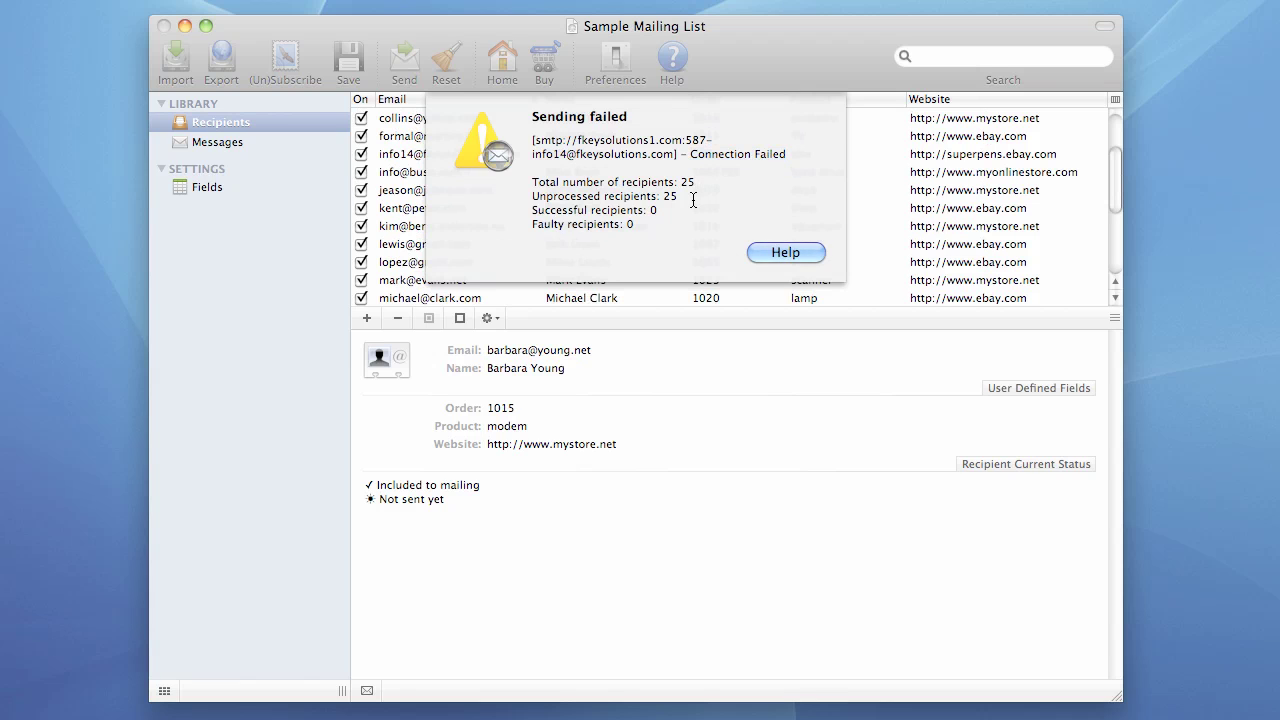
left_click_drag(647, 212, 657, 212)
left_click_drag(624, 229, 637, 229)
- Close the failure report and change the SMTP host from fkeysolutions1.com to fkeysolutions.com
left_click(782, 255)
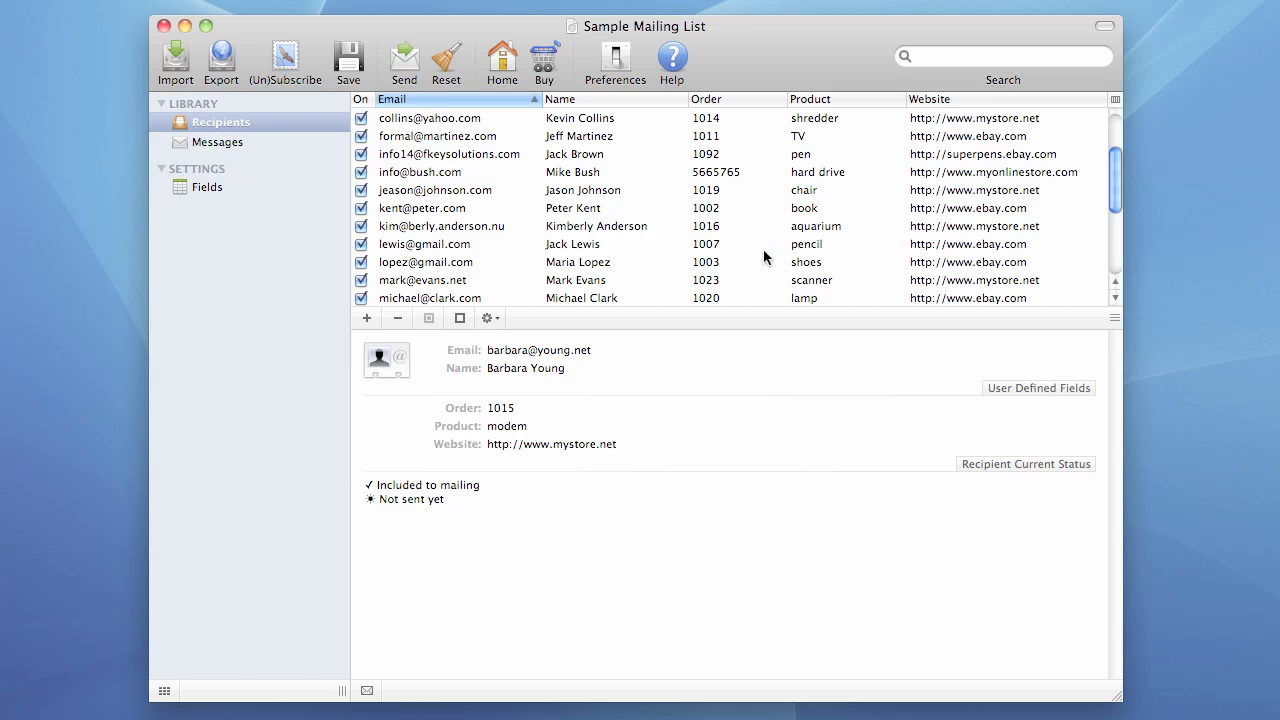
left_click(615, 62)
left_click_drag(590, 0, 564, 56)
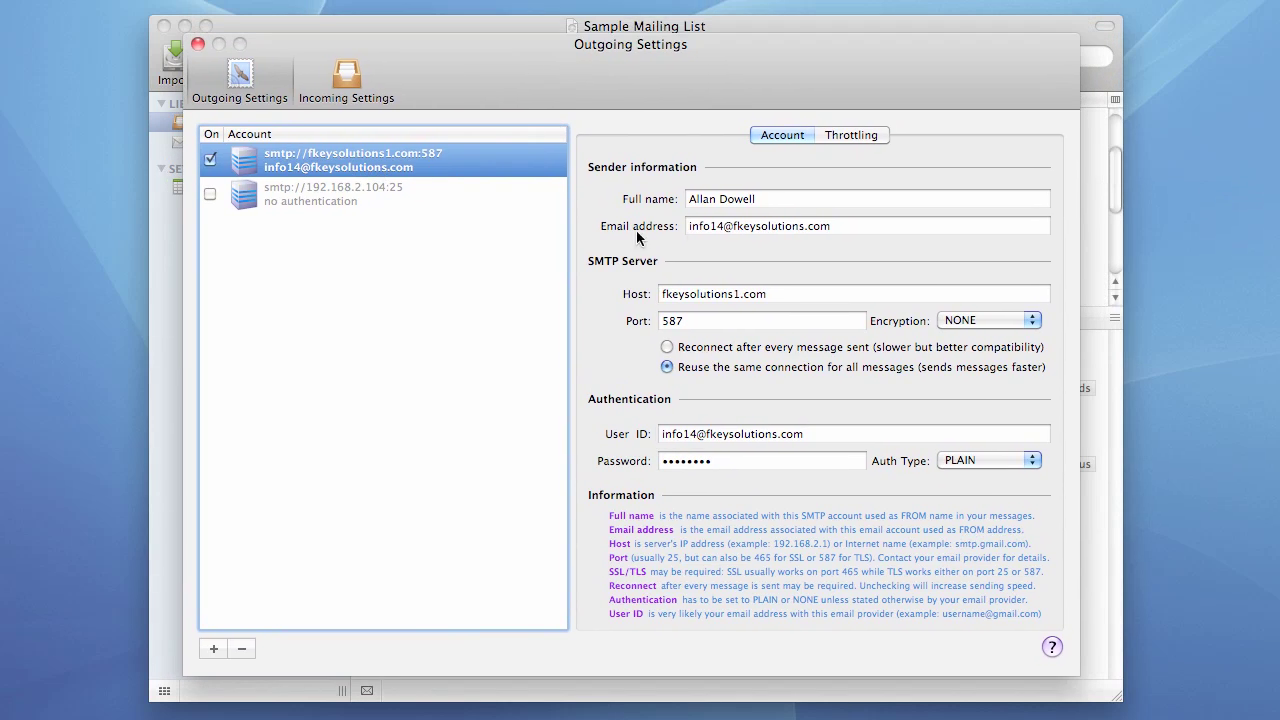
left_click(770, 202)
left_click(797, 221)
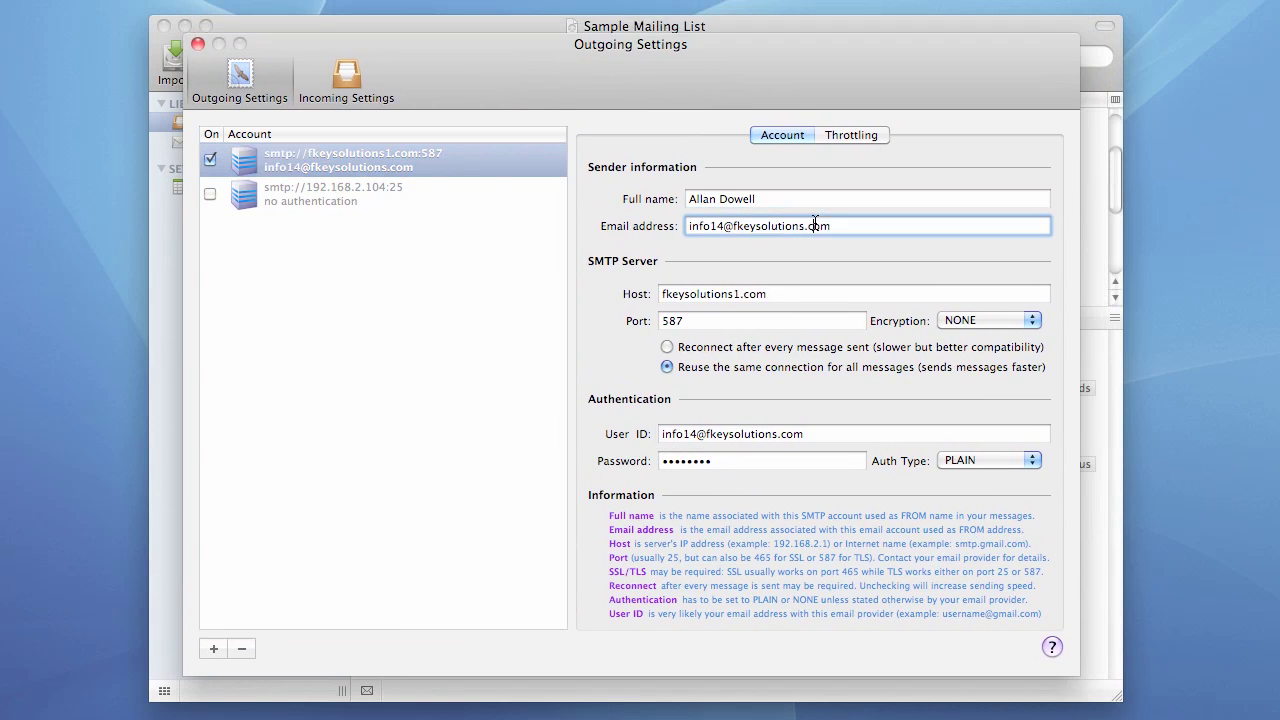
left_click(734, 294)
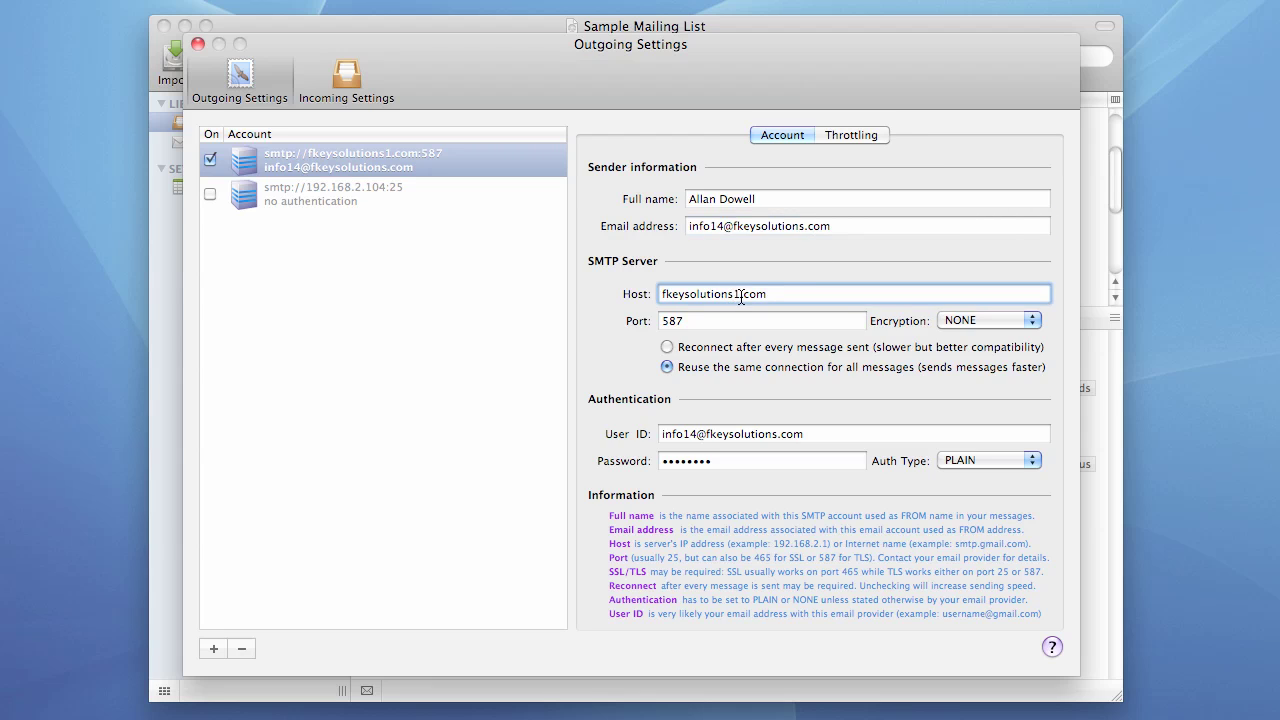
key("BackSpace")
left_click(702, 318)
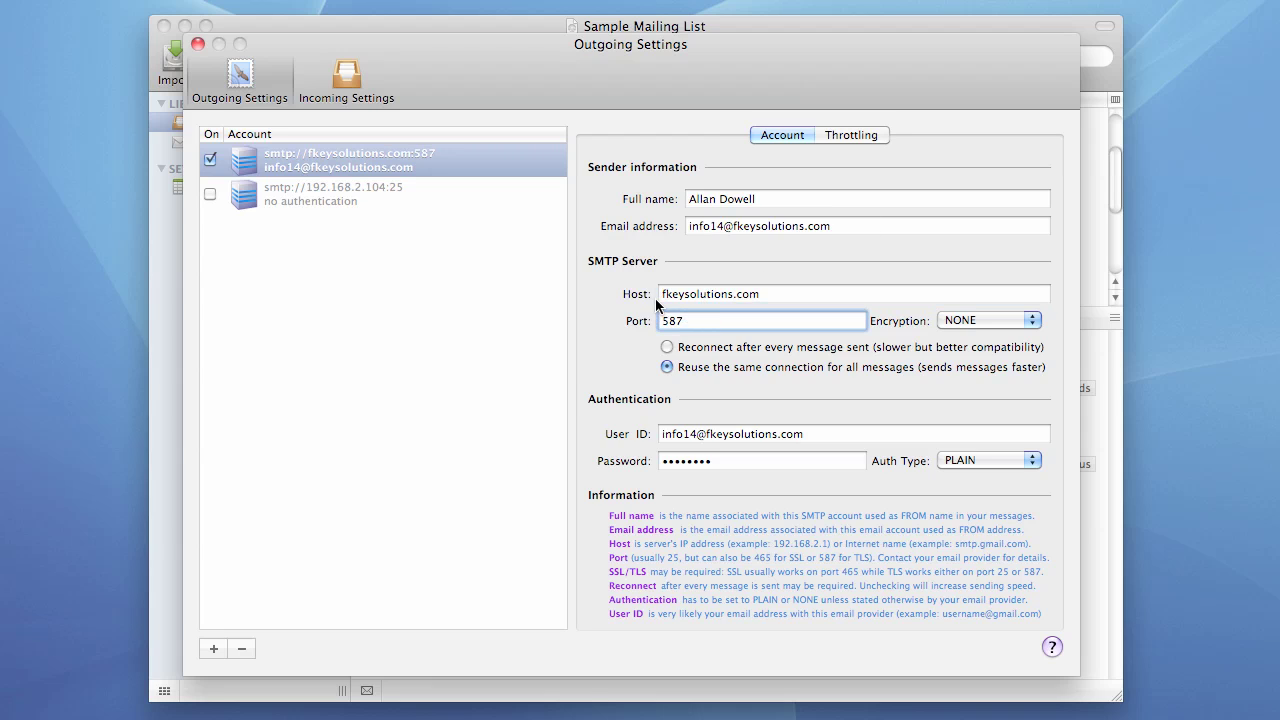
left_click(357, 163)
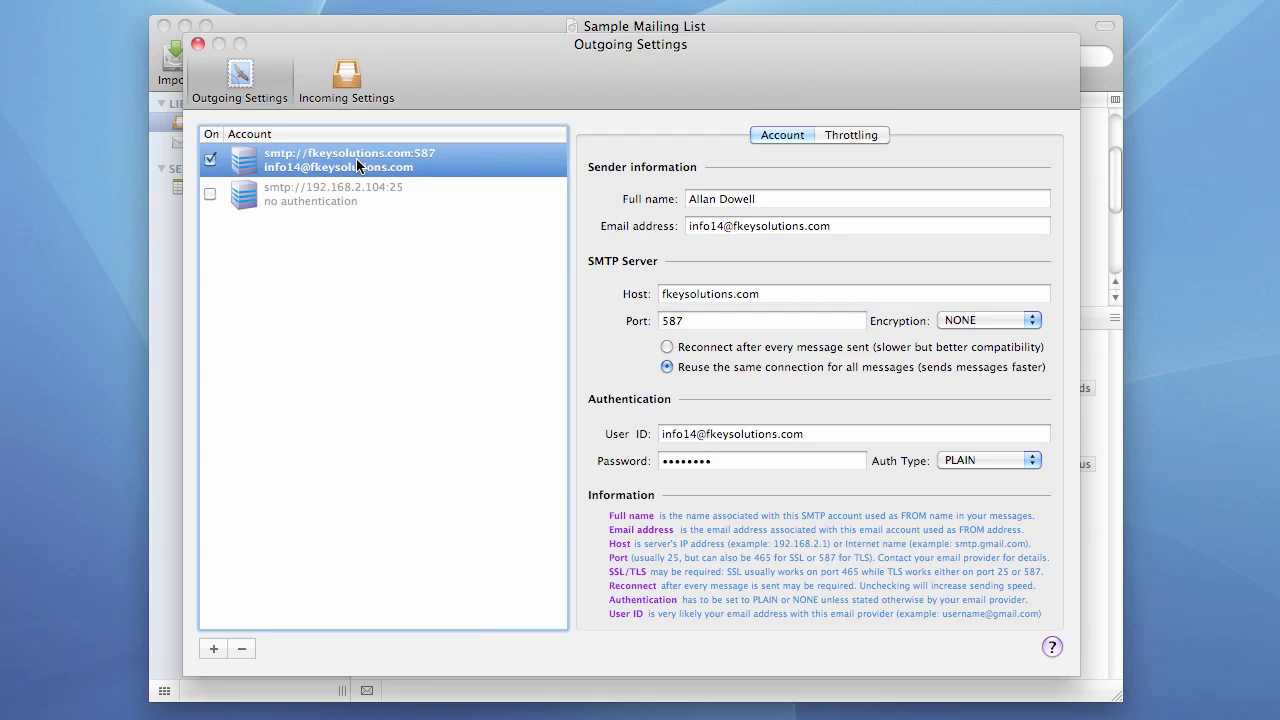
- Remove the fkeysolutions account and begin a new SMTP account with the sender's full name and email address
left_click(243, 650)
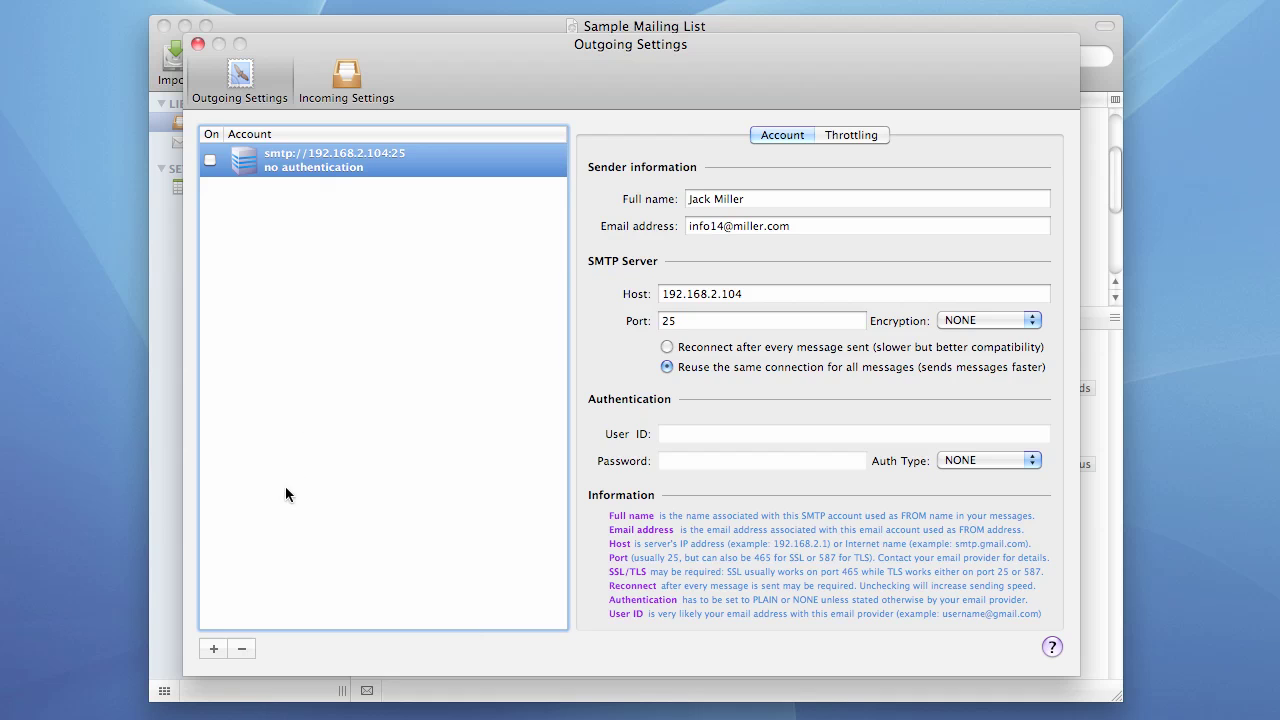
left_click(214, 649)
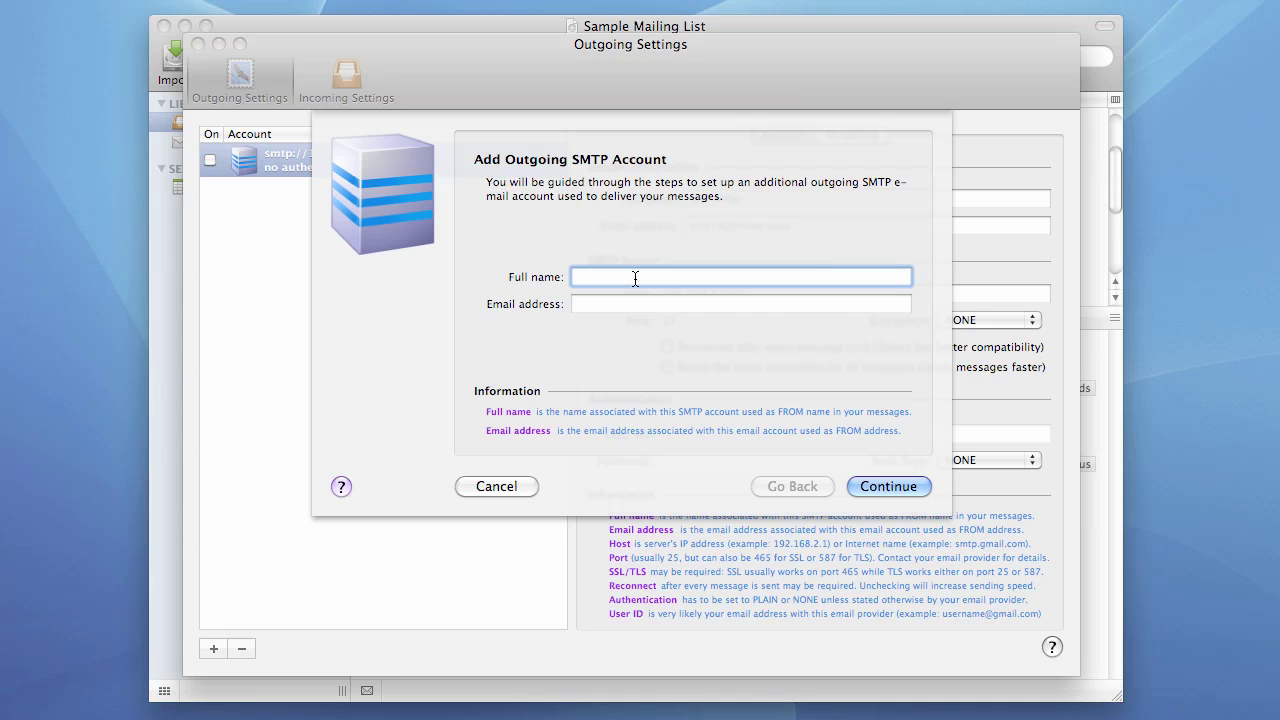
key("Tab")
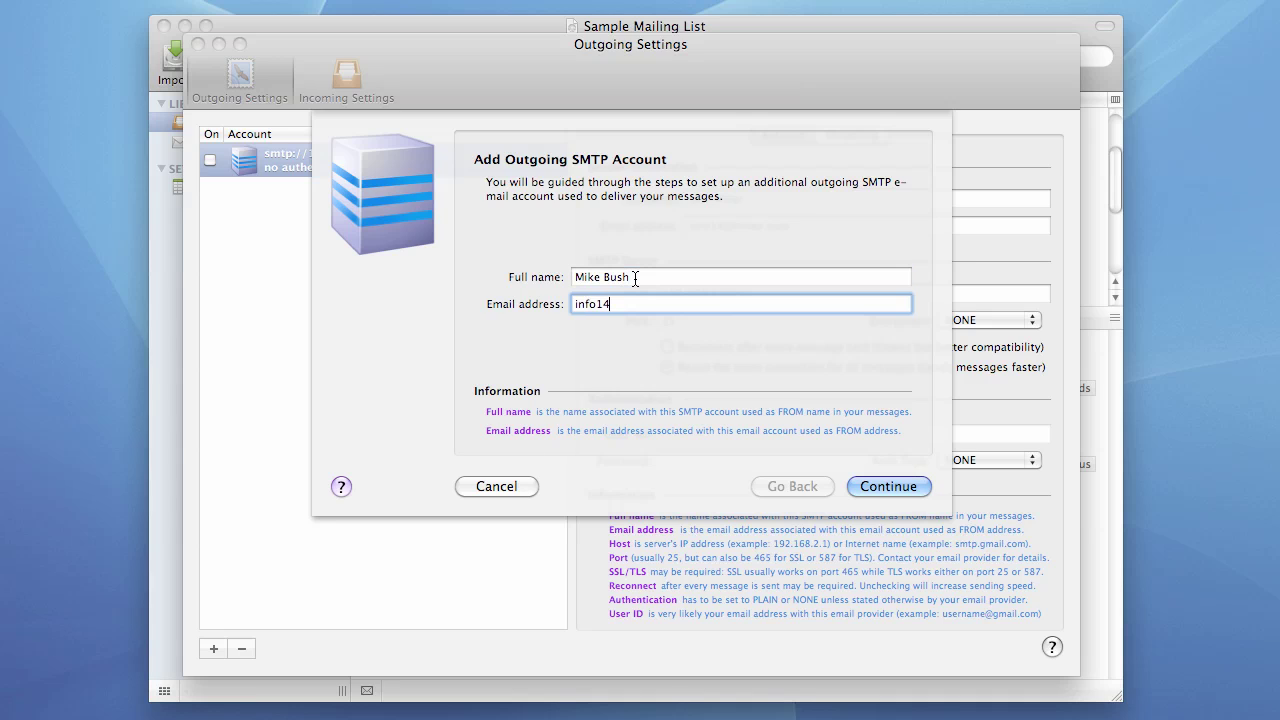
- Give the new account host fkeysolutions.com, port 252 and SSL encryption, then validate the server settings
left_click(875, 488)
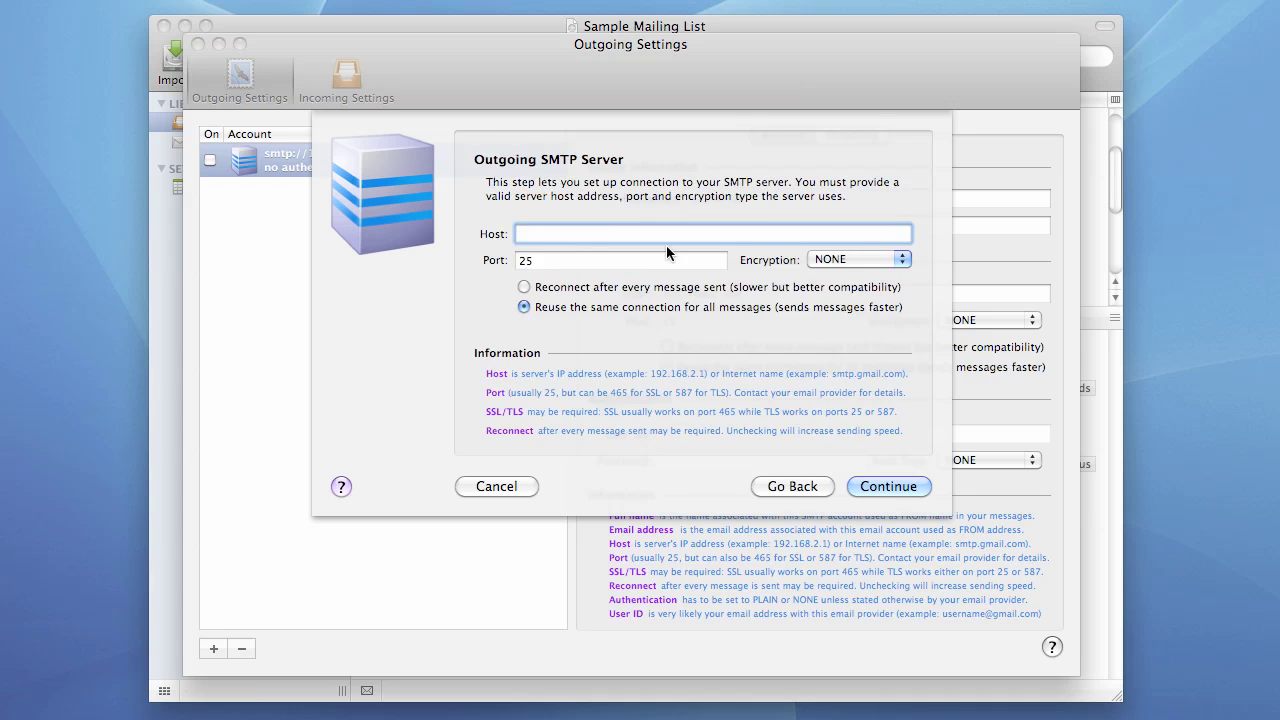
type("fkeysolutions.com")
left_click(565, 265)
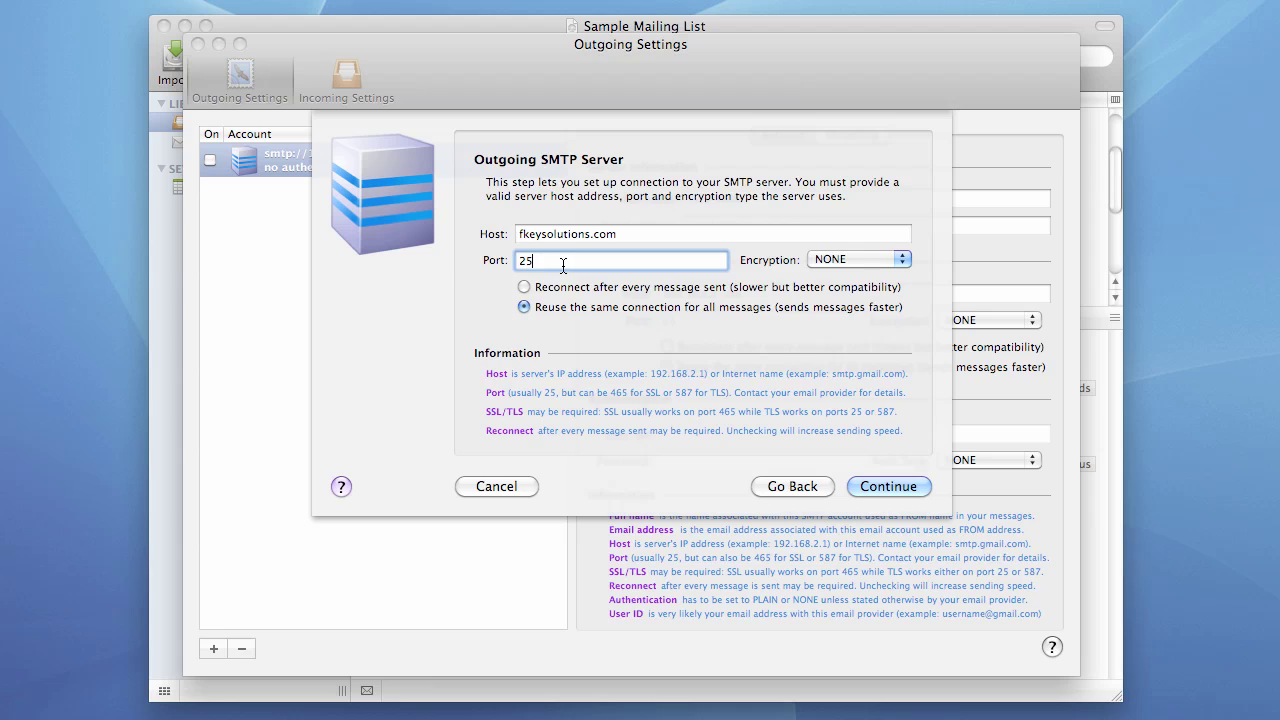
type("2")
left_click(836, 261)
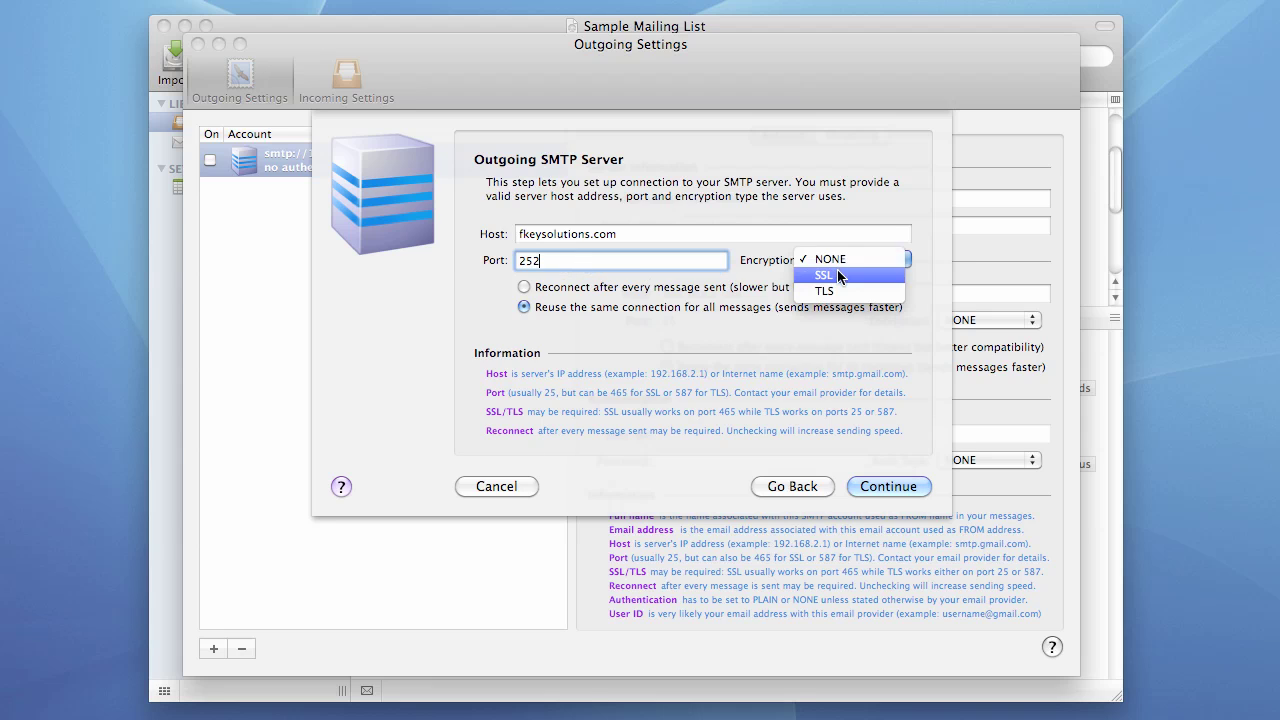
left_click(839, 276)
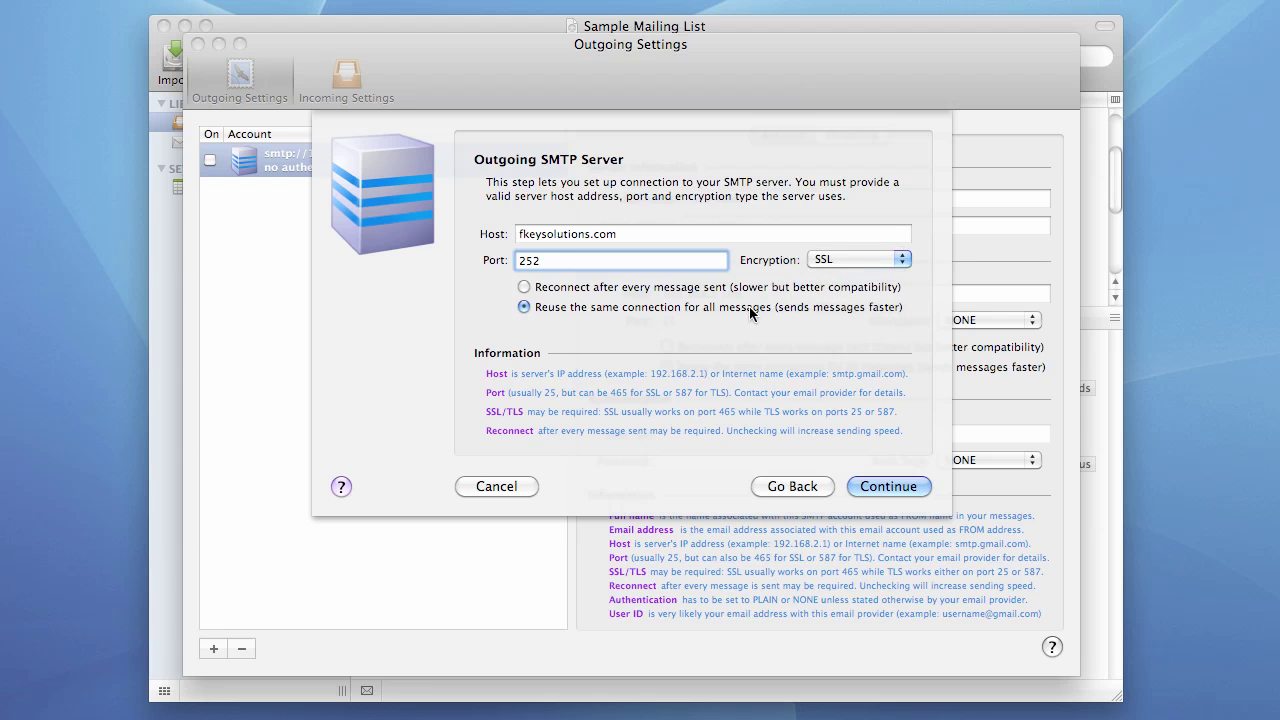
left_click(882, 487)
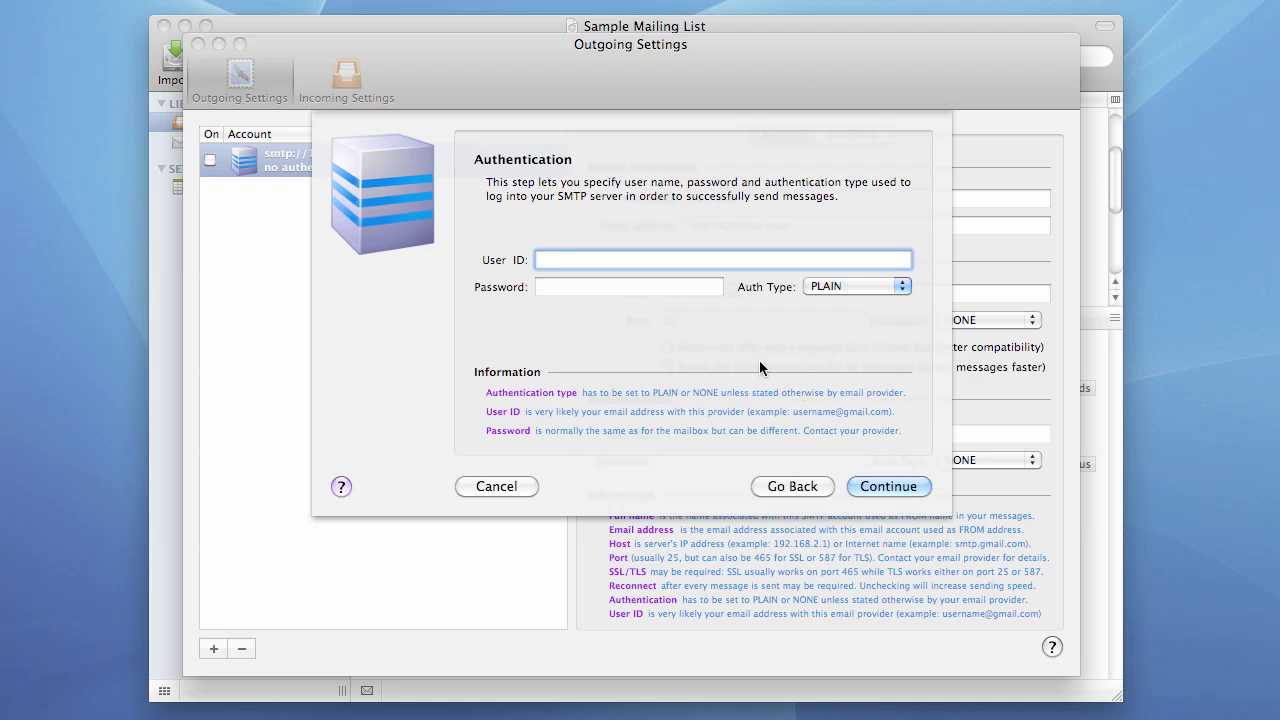
- Go back and validate host fkeysolutions1.com on port 587, which fails to connect
left_click(777, 487)
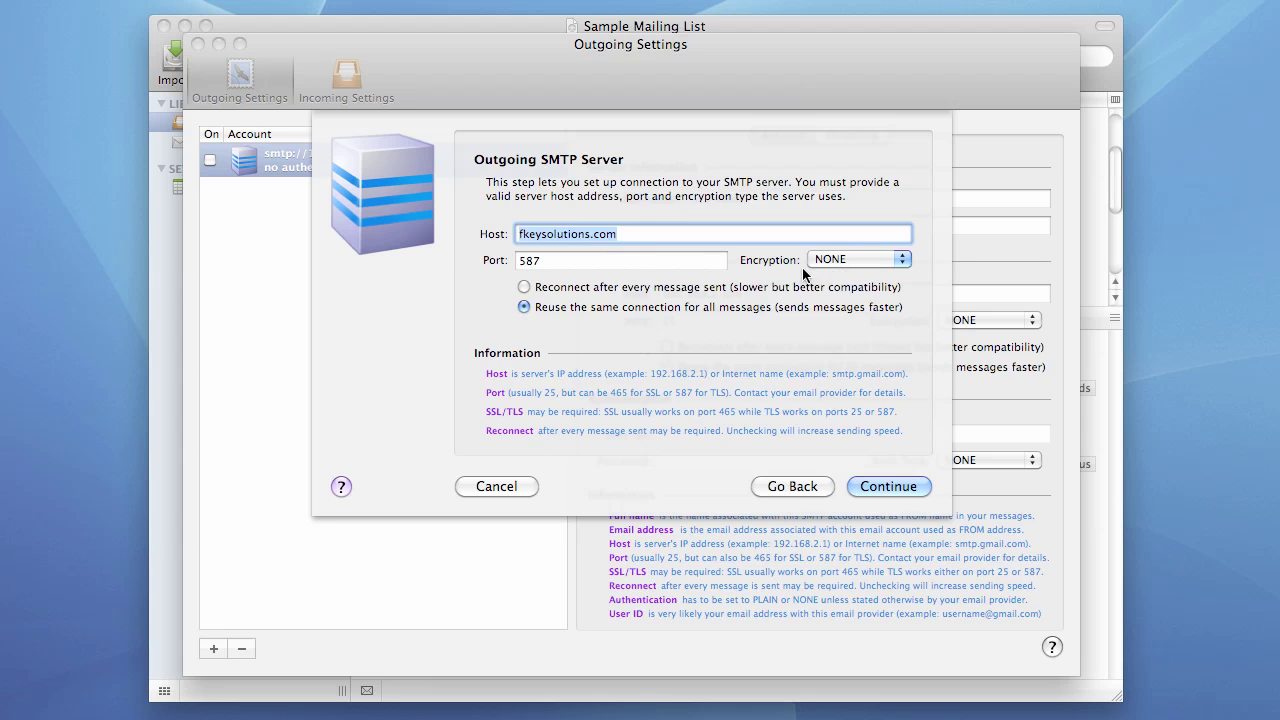
left_click(547, 262)
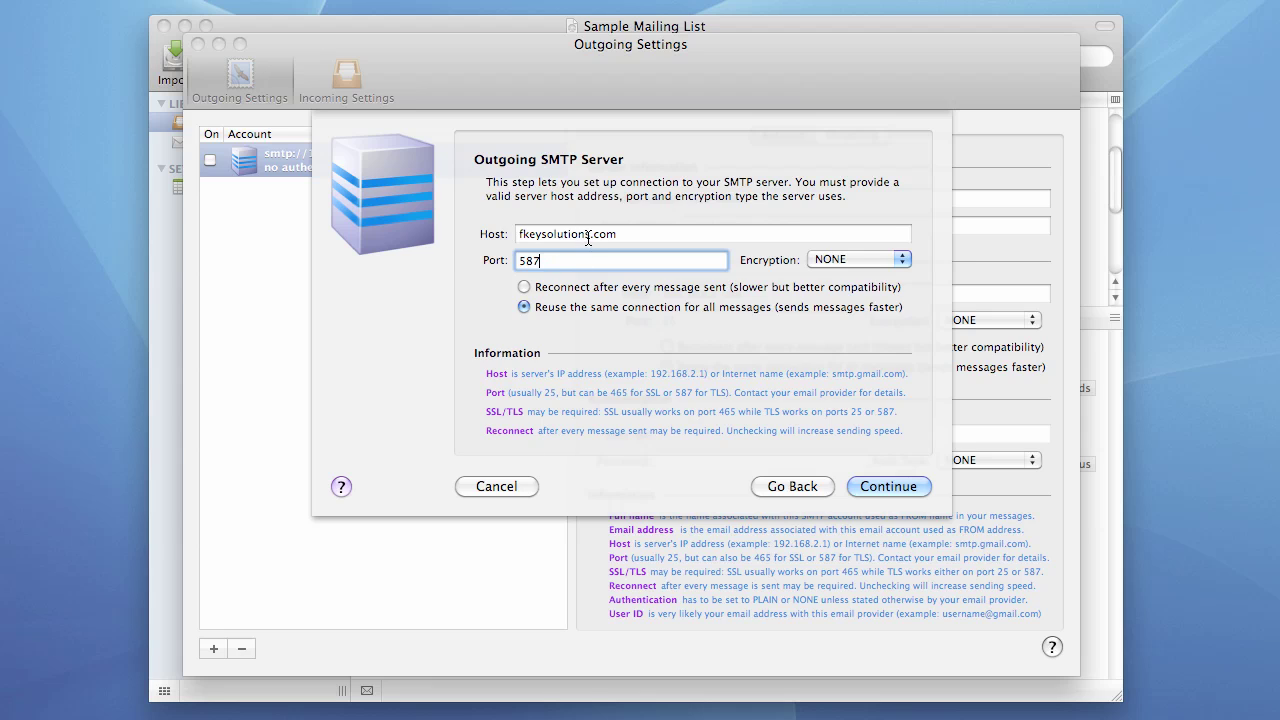
left_click(590, 236)
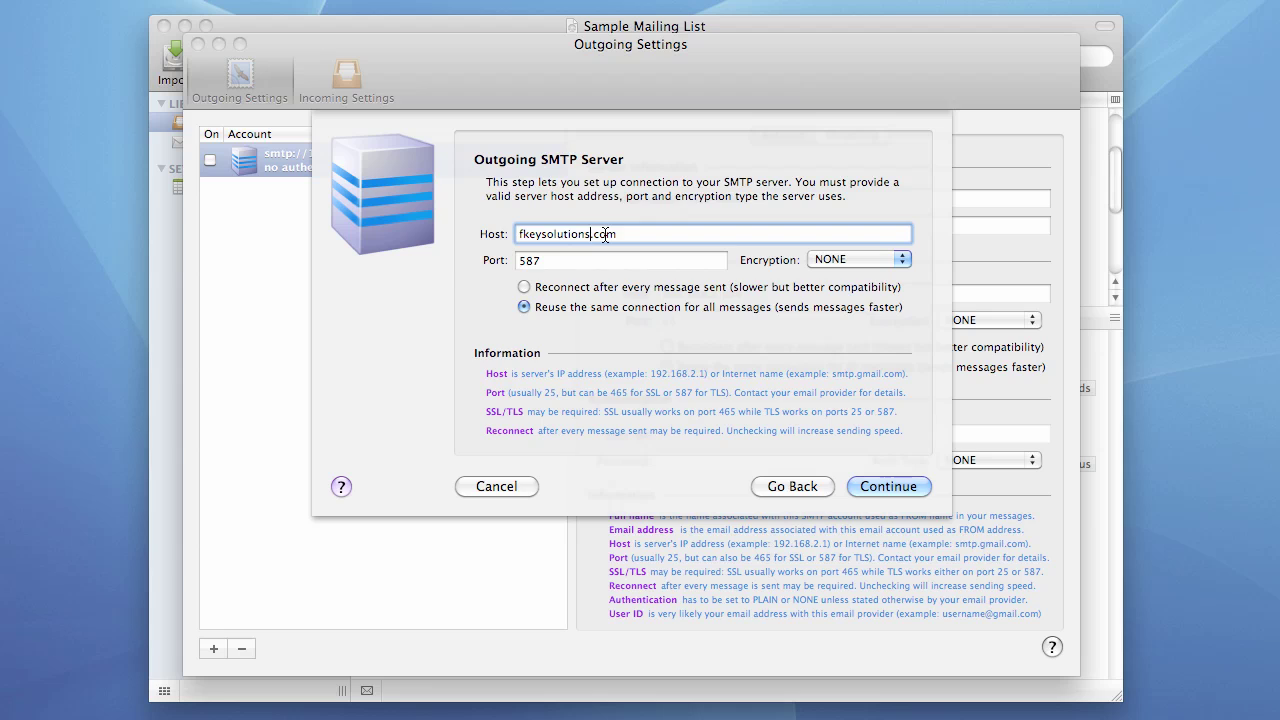
type("1")
left_click(888, 486)
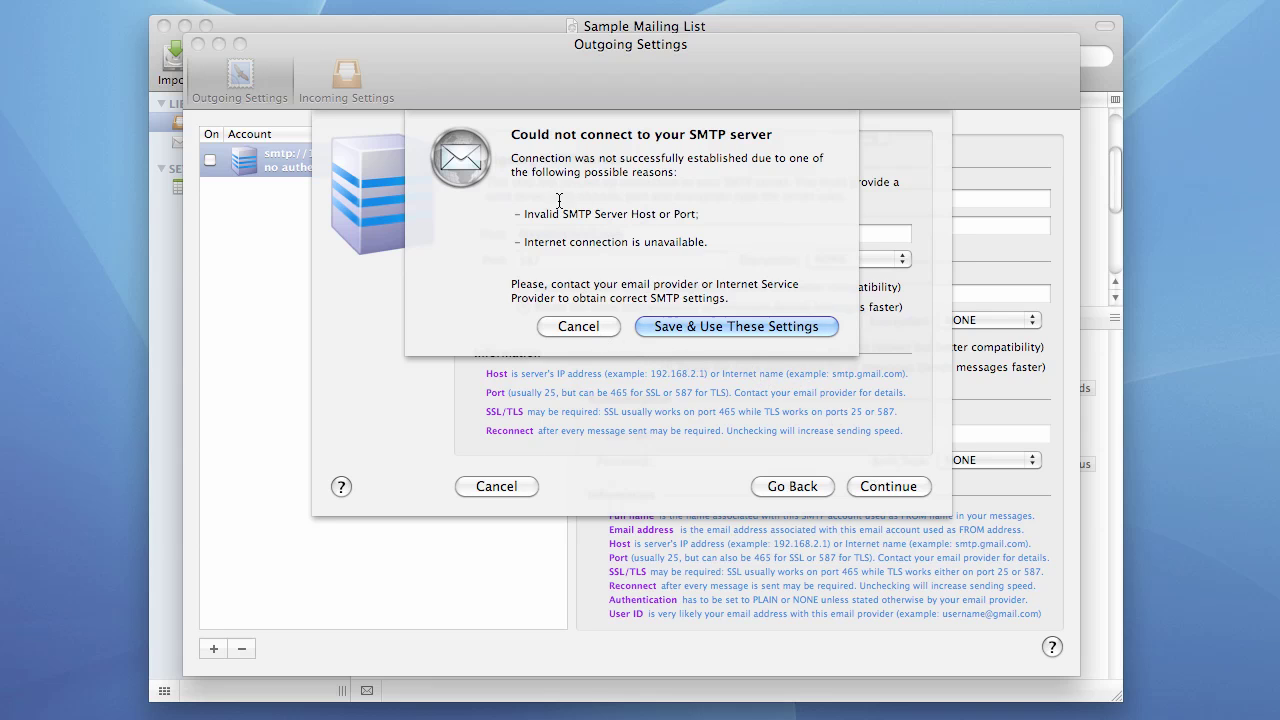
- Revert the host to fkeysolutions.com, validate it, and enter the account password on the Authentication step
left_click(576, 327)
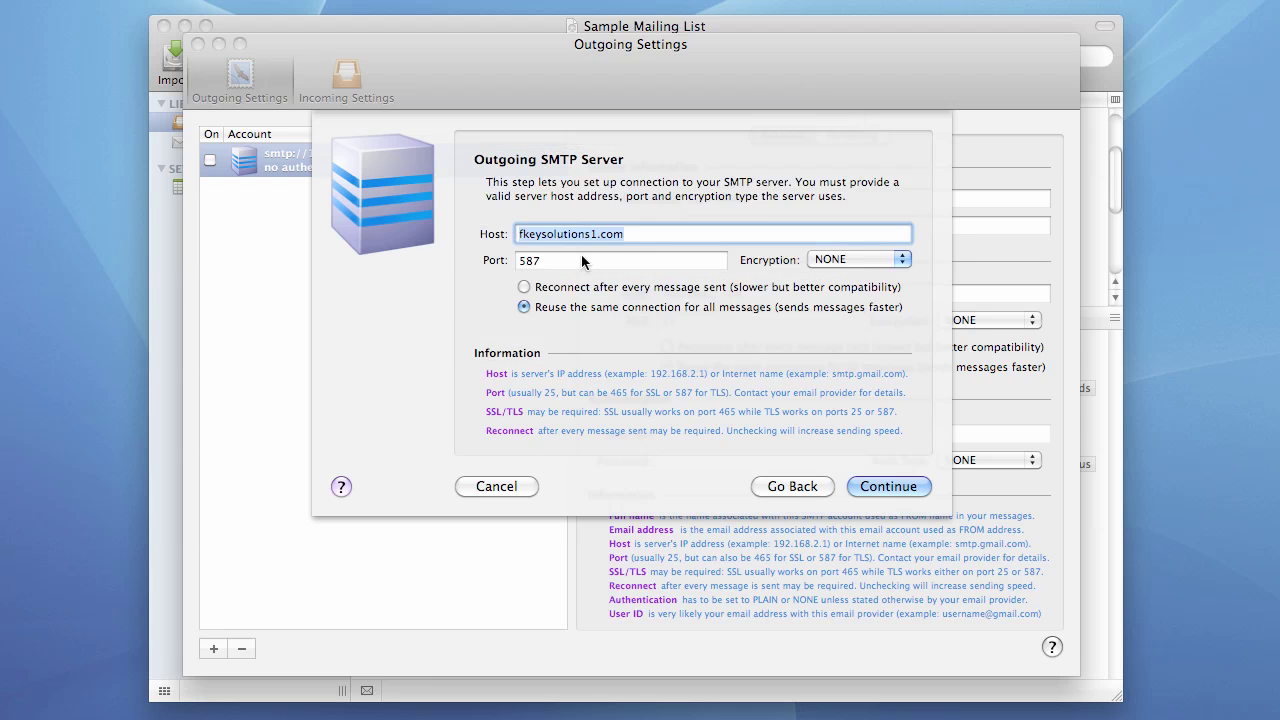
left_click(617, 234)
key("BackSpace")
left_click(878, 489)
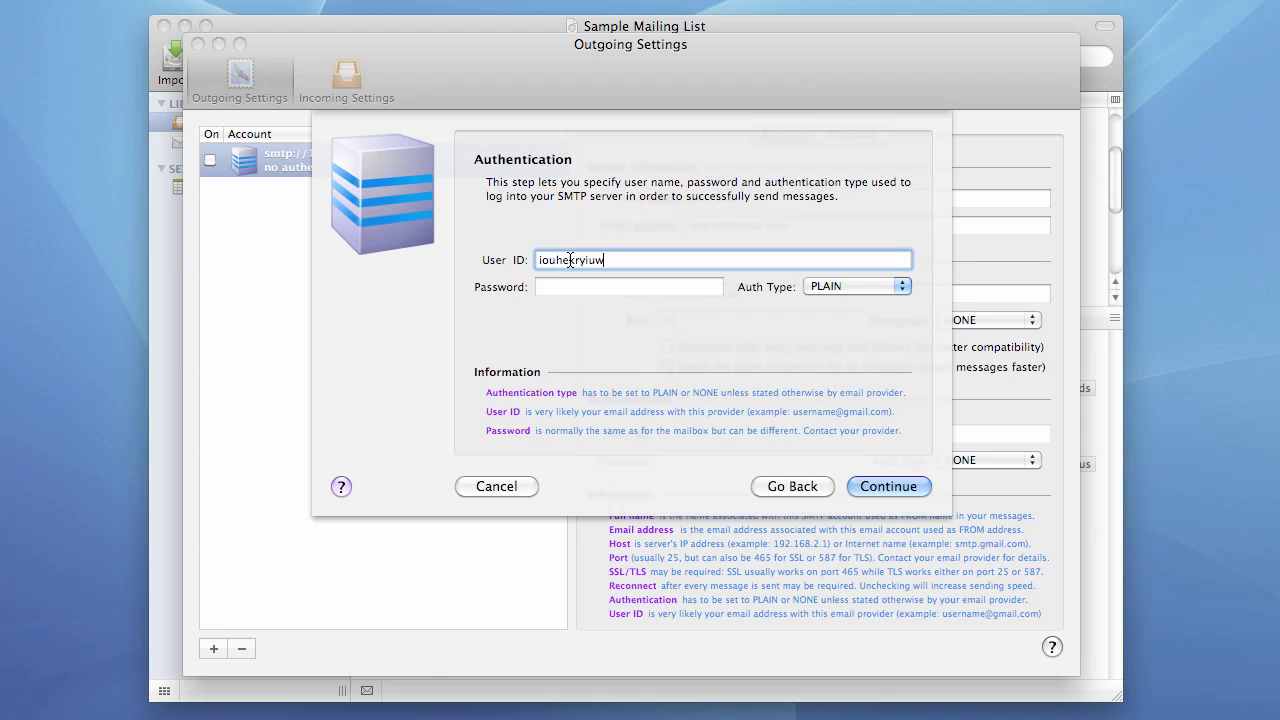
left_click(601, 285)
type("••••••")
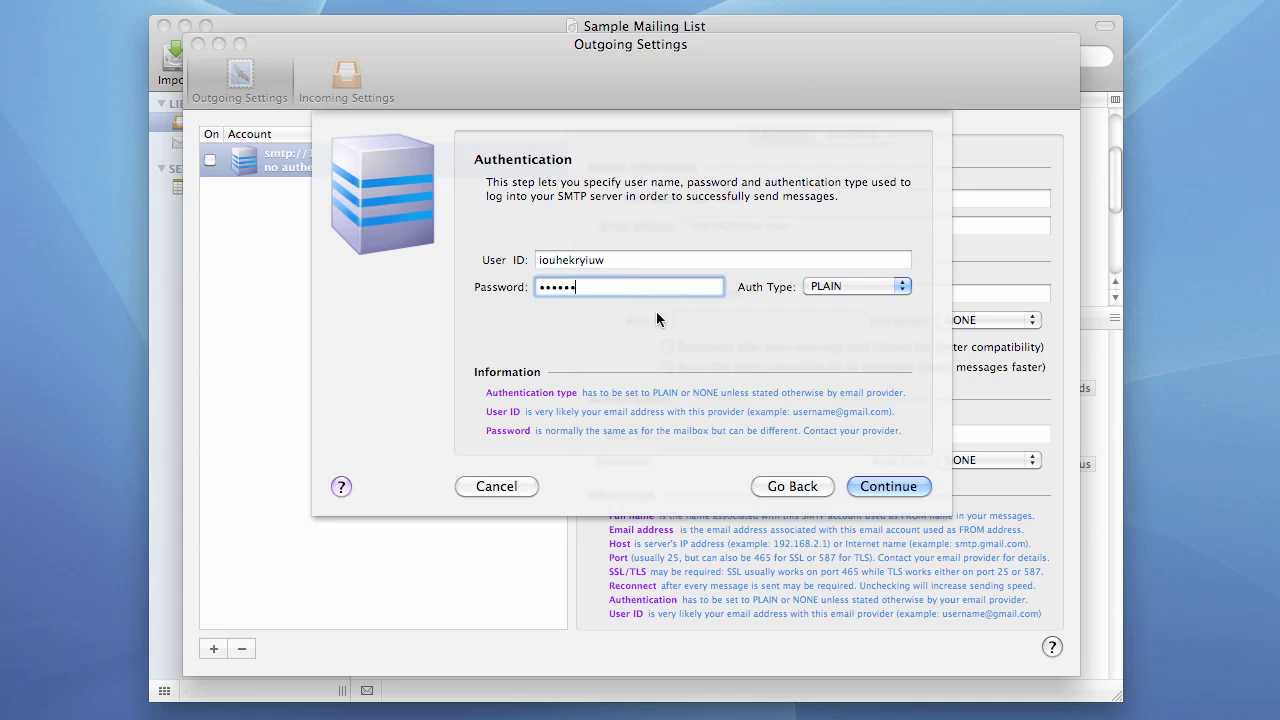
- Submit the login, dismiss the authentication failure, and enter the account's email address as the user ID
left_click(876, 487)
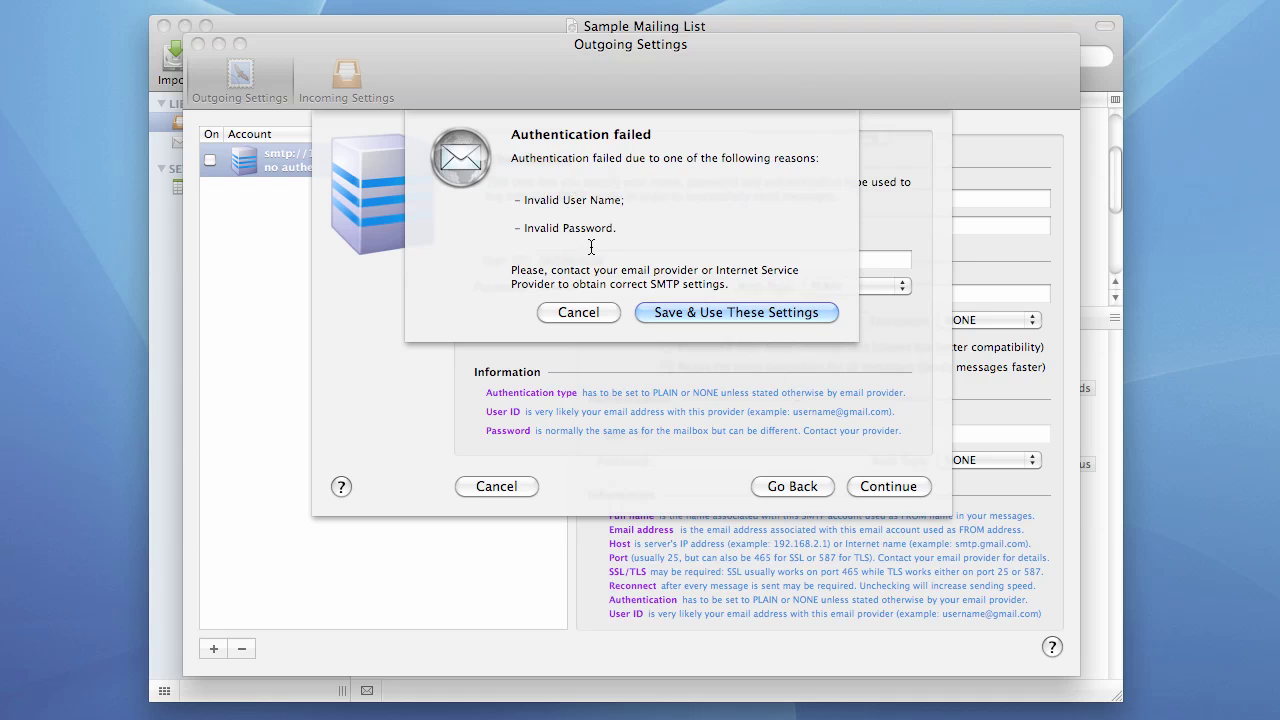
left_click(582, 313)
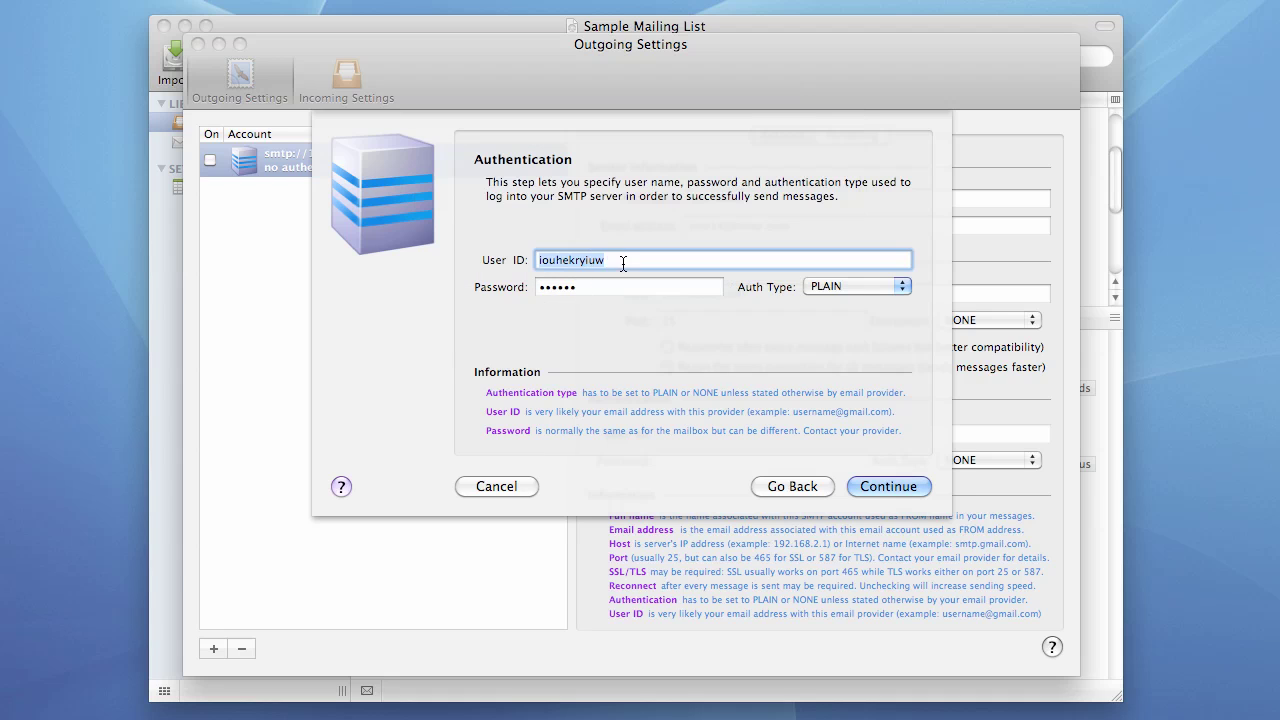
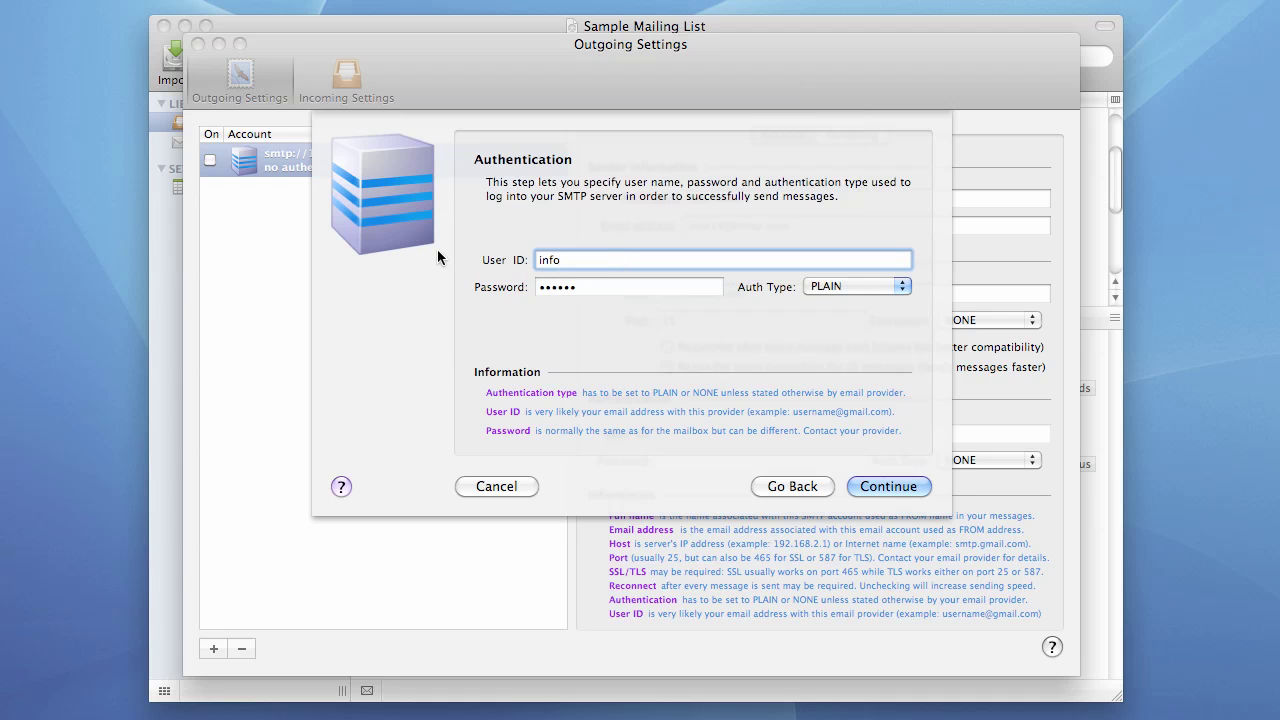
- Enter the password, pass the throttling step, turn off failure management, and finish creating the account
key("Tab")
type("••••••••")
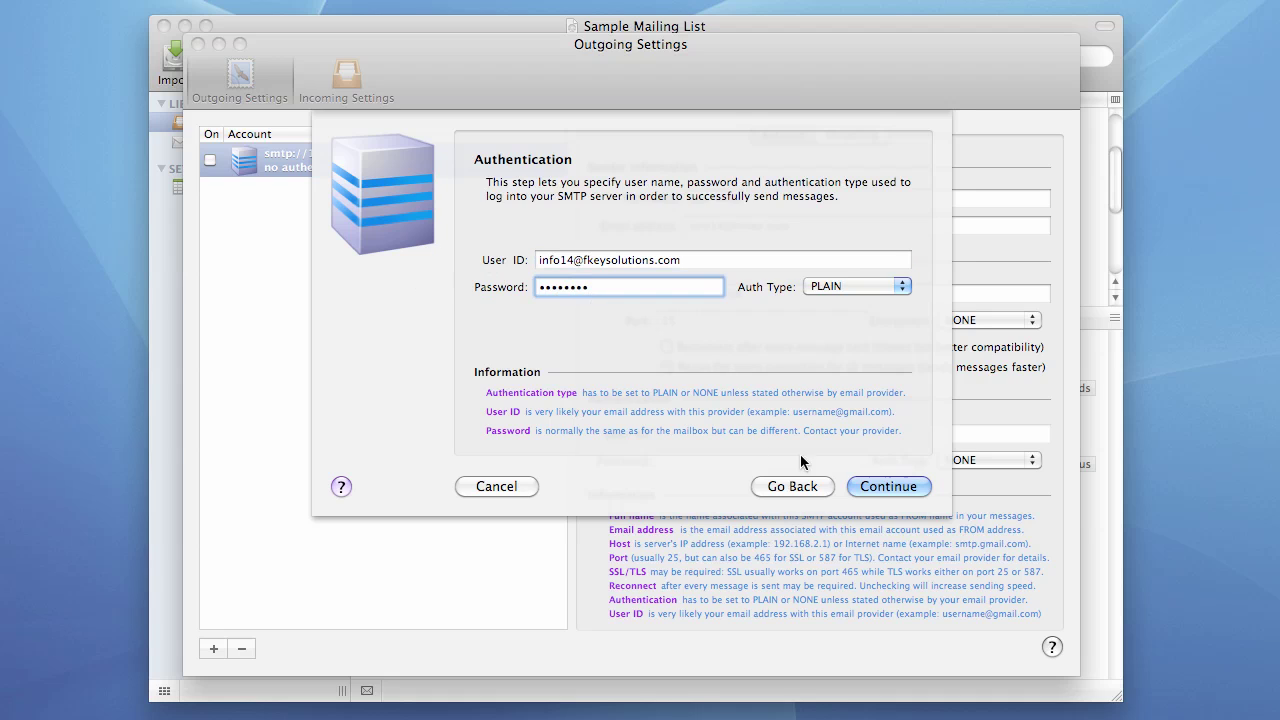
left_click(869, 485)
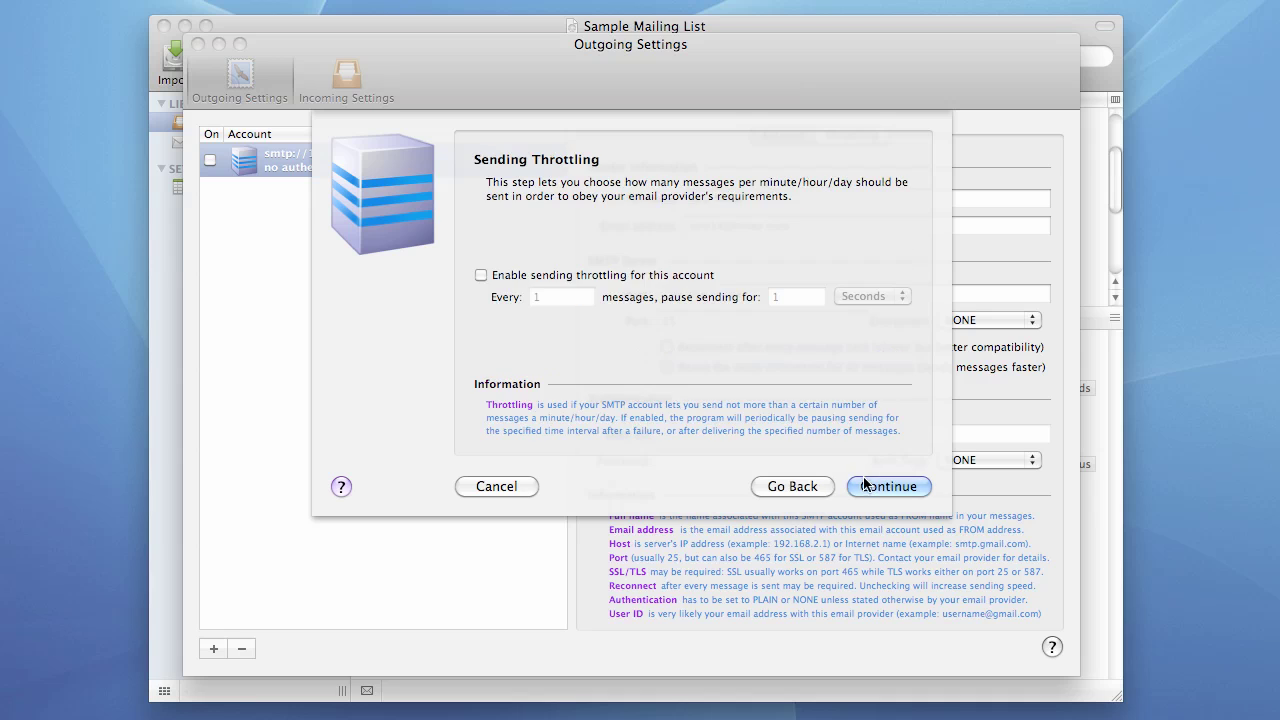
left_click(860, 486)
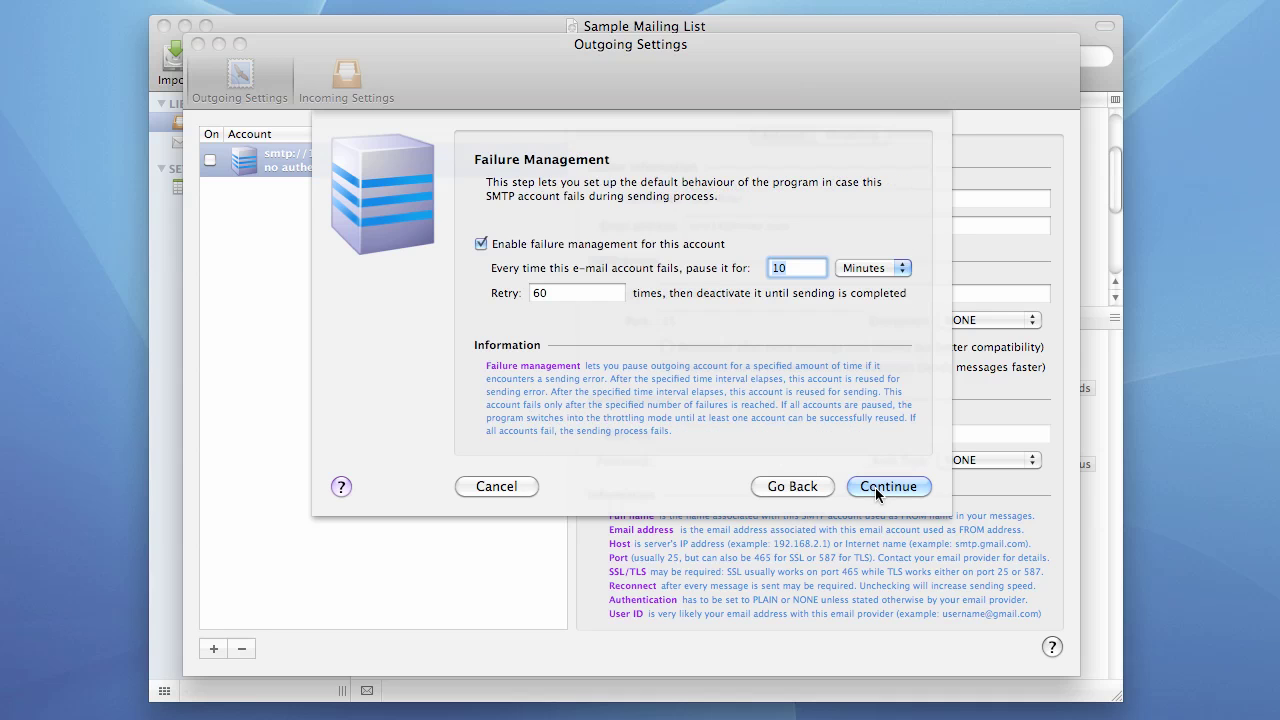
left_click(481, 244)
left_click(874, 485)
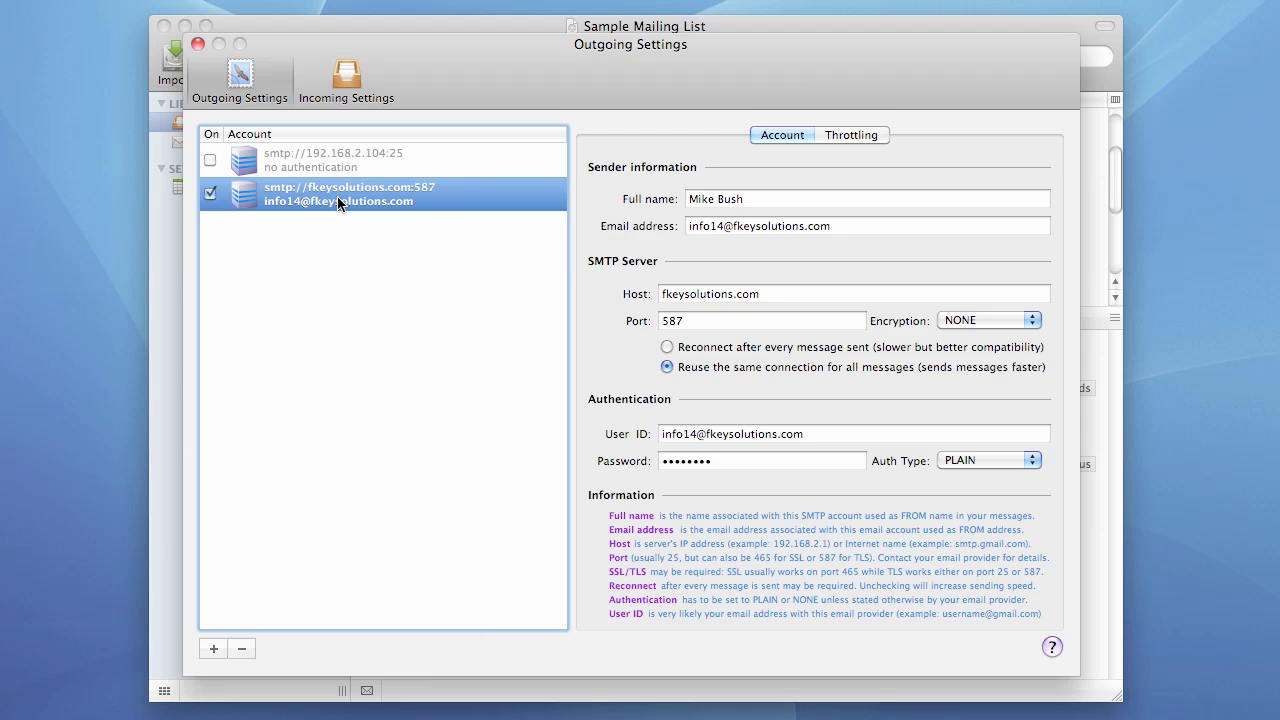
- Insert an extra 1 before the @ in the account's user ID and close Outgoing Settings
left_click(696, 437)
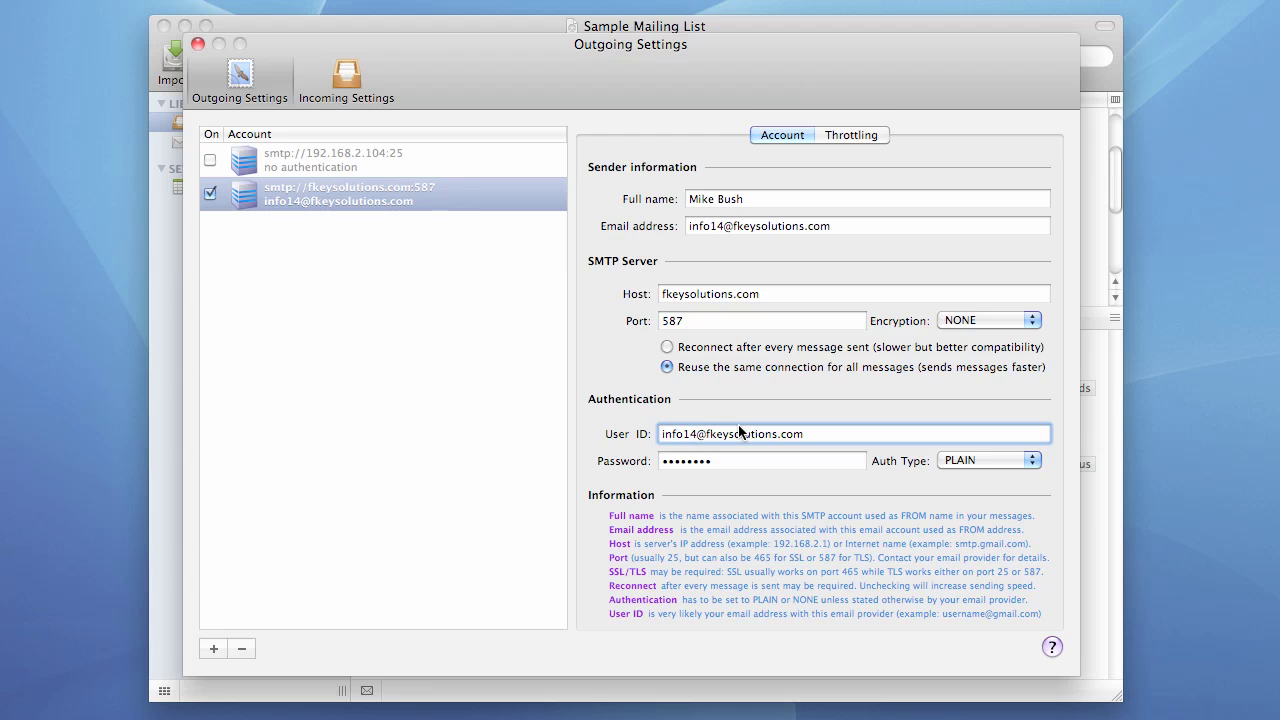
type("1")
left_click(772, 434)
left_click(744, 463)
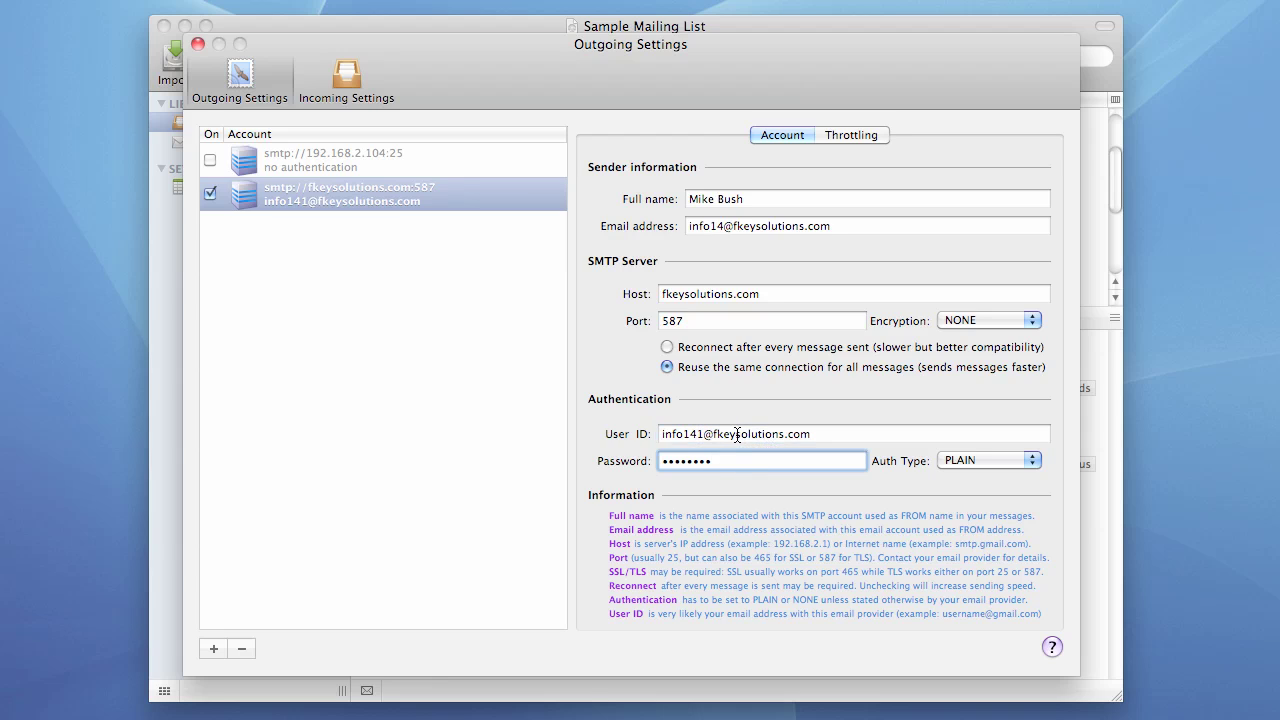
left_click(737, 434)
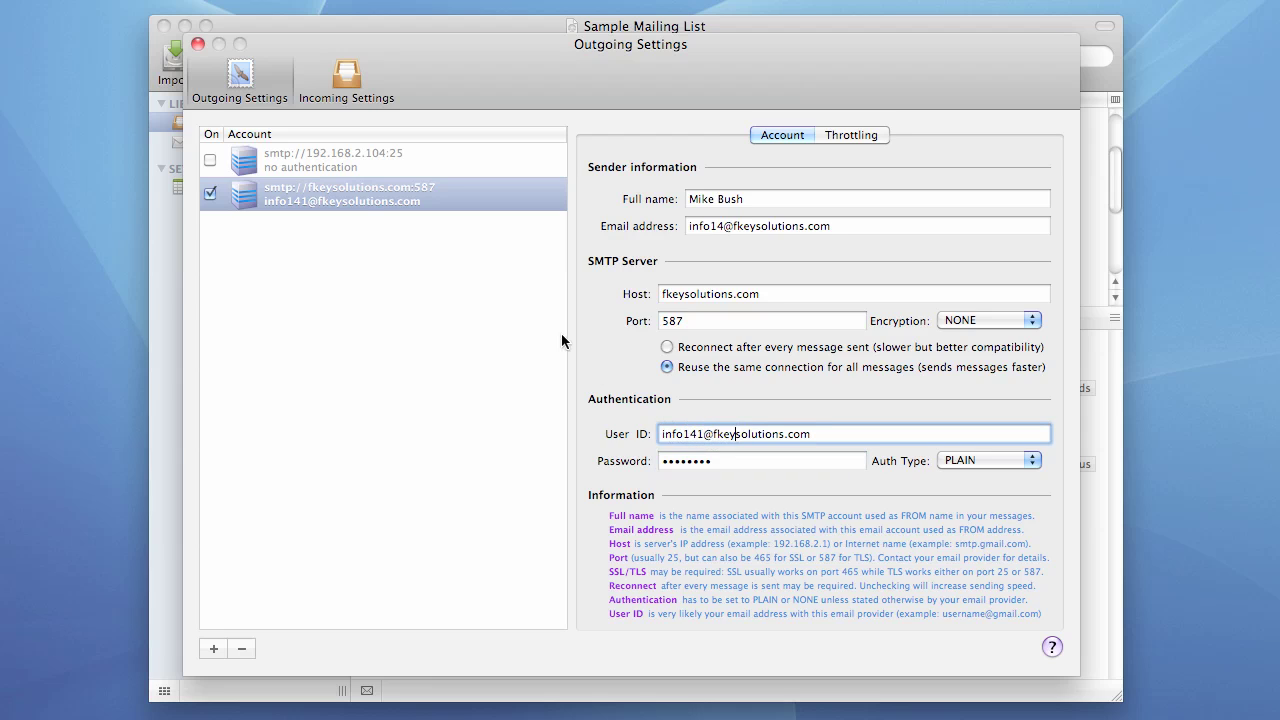
left_click(348, 200)
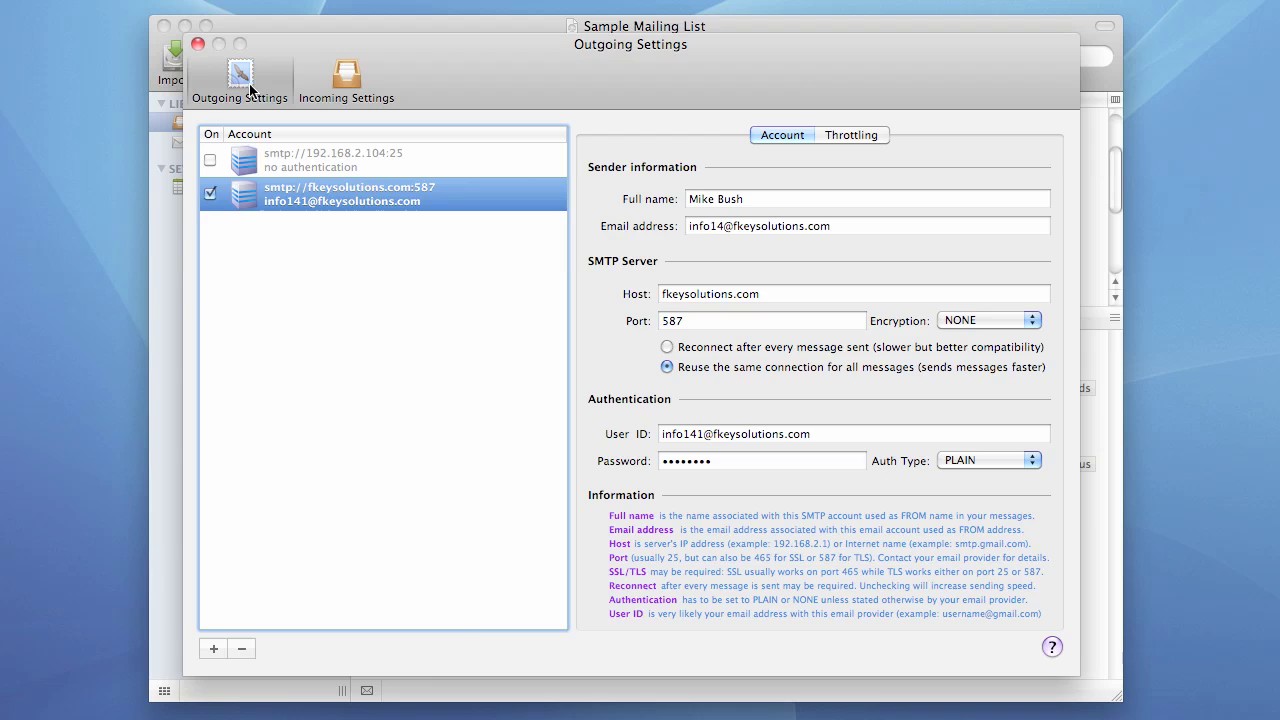
left_click(198, 45)
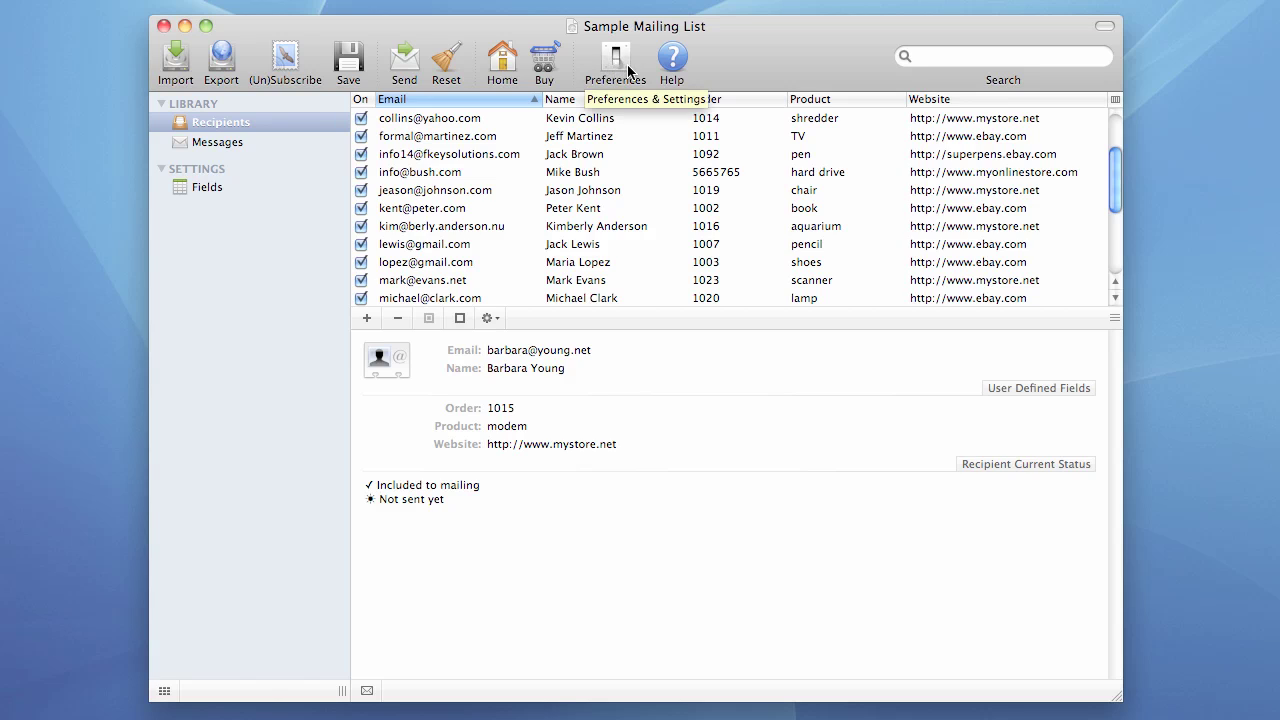
left_click(400, 62)
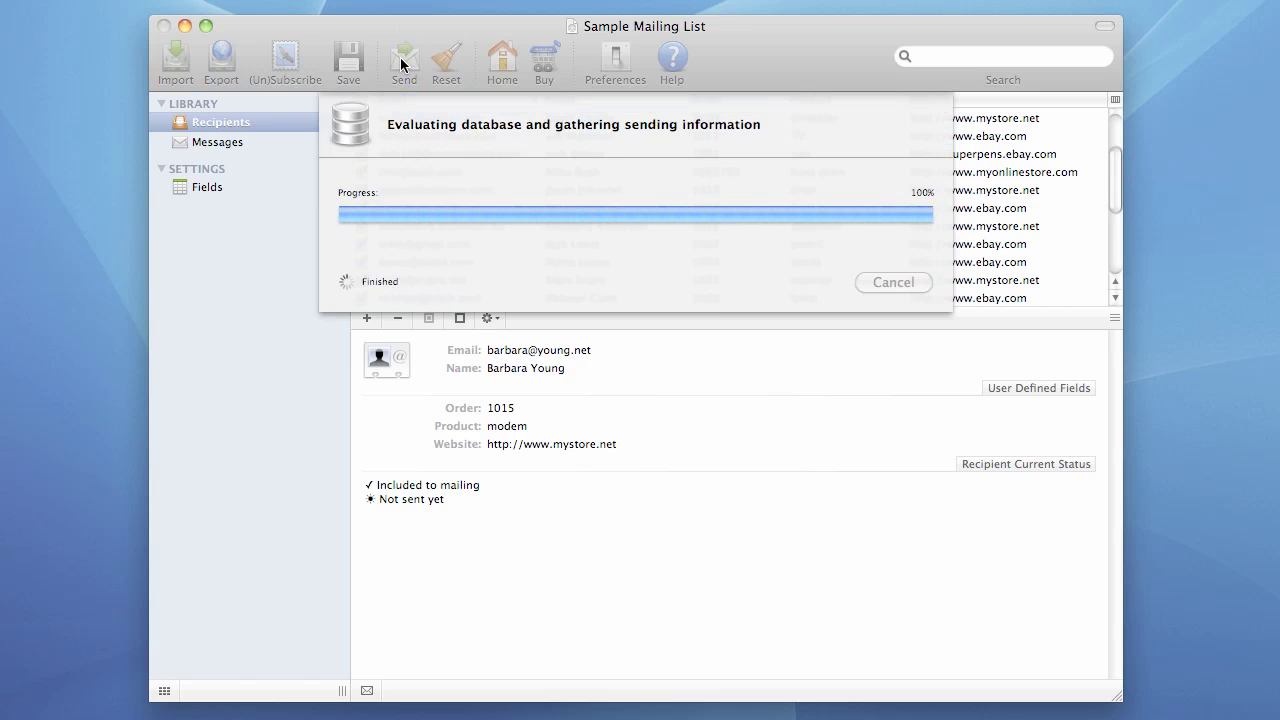
left_click(843, 314)
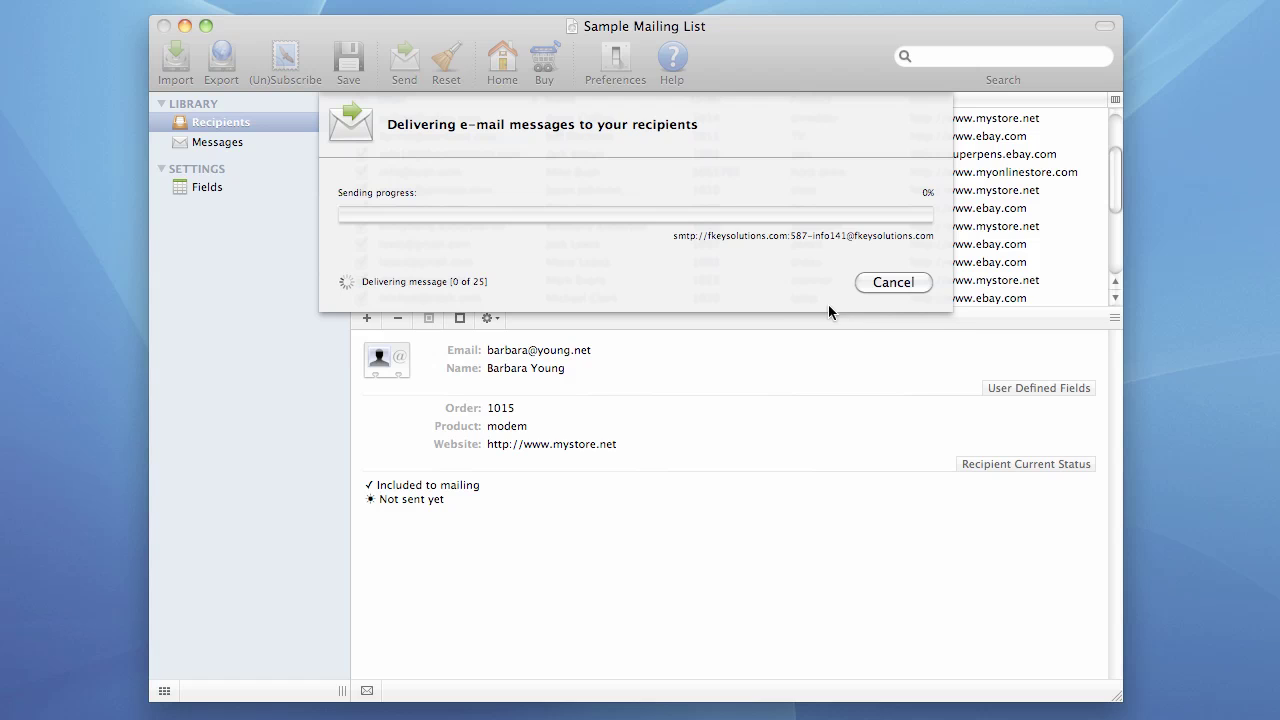
key("Escape")
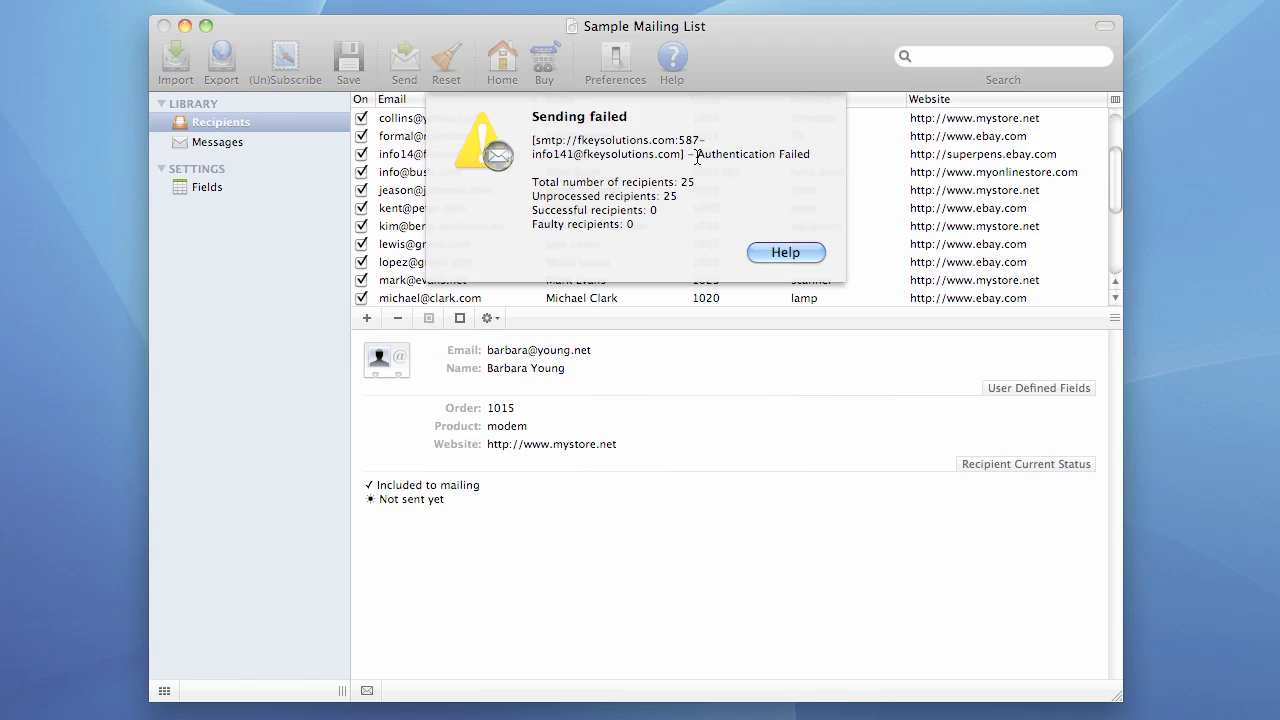
left_click_drag(697, 155, 815, 154)
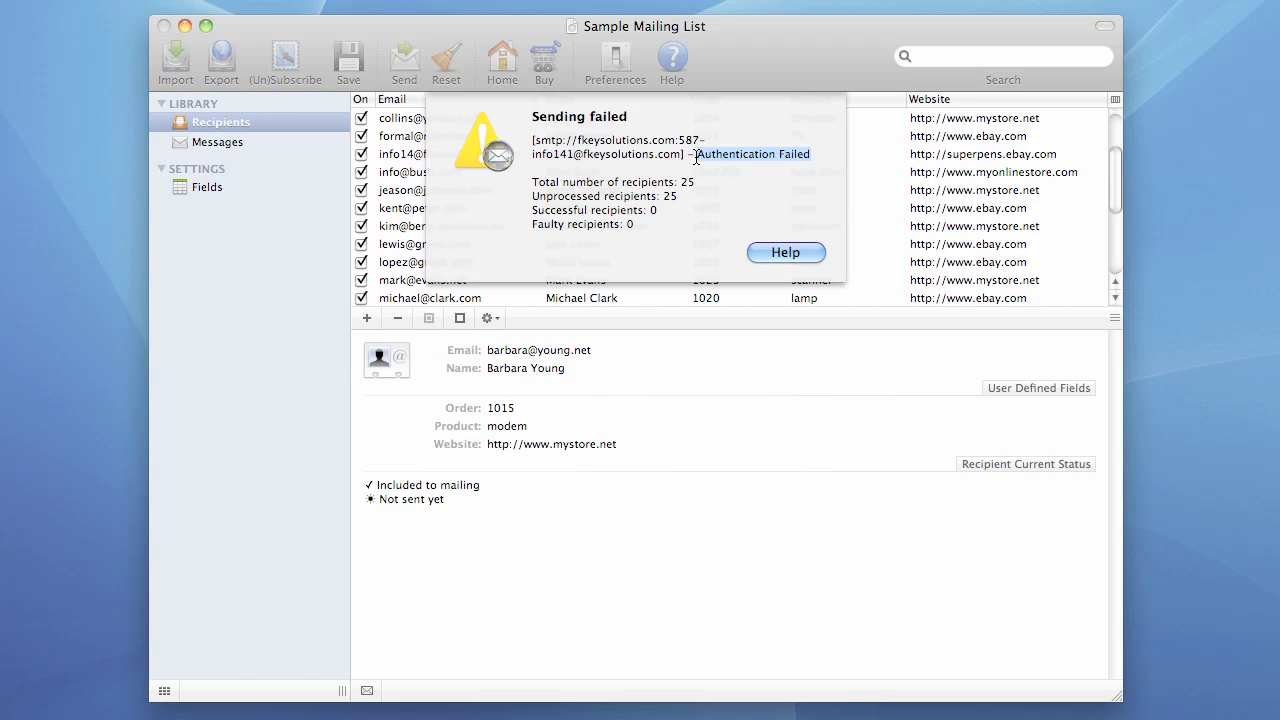
left_click(789, 261)
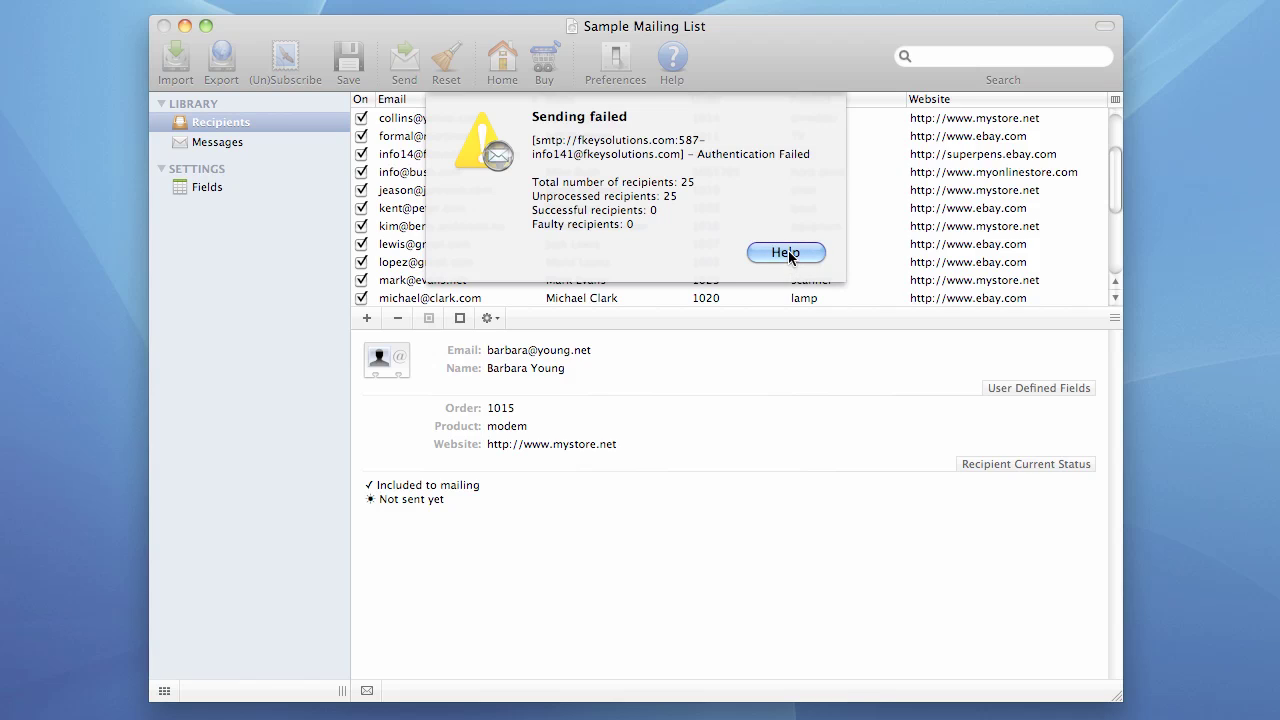
left_click(786, 252)
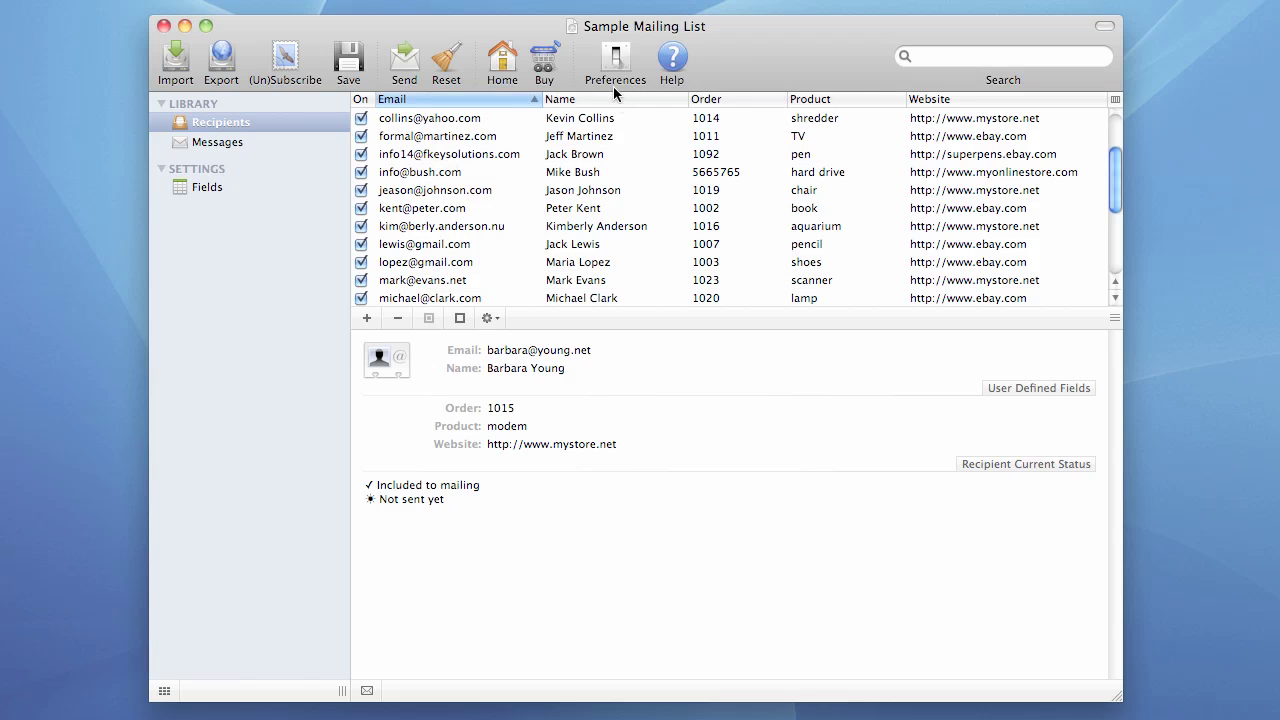
- Enable failure management for fkeysolutions.com with a 10-minute pause and 60 retries
left_click(615, 58)
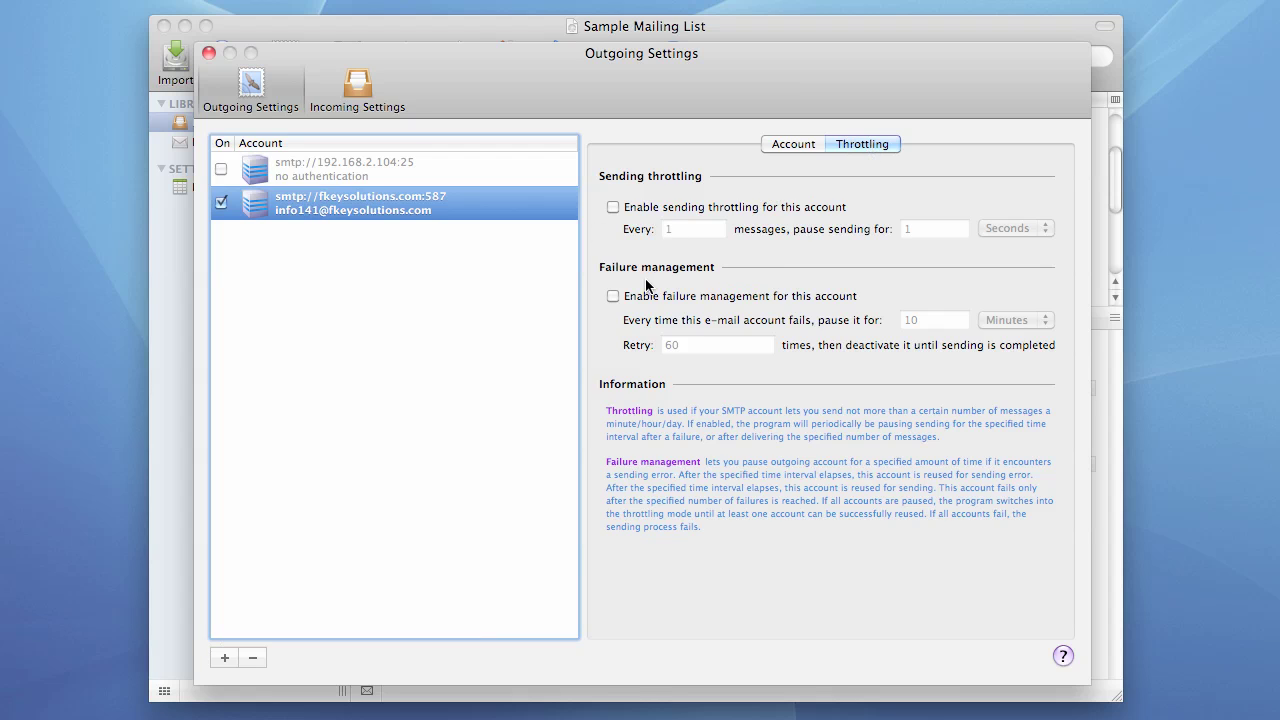
left_click(613, 297)
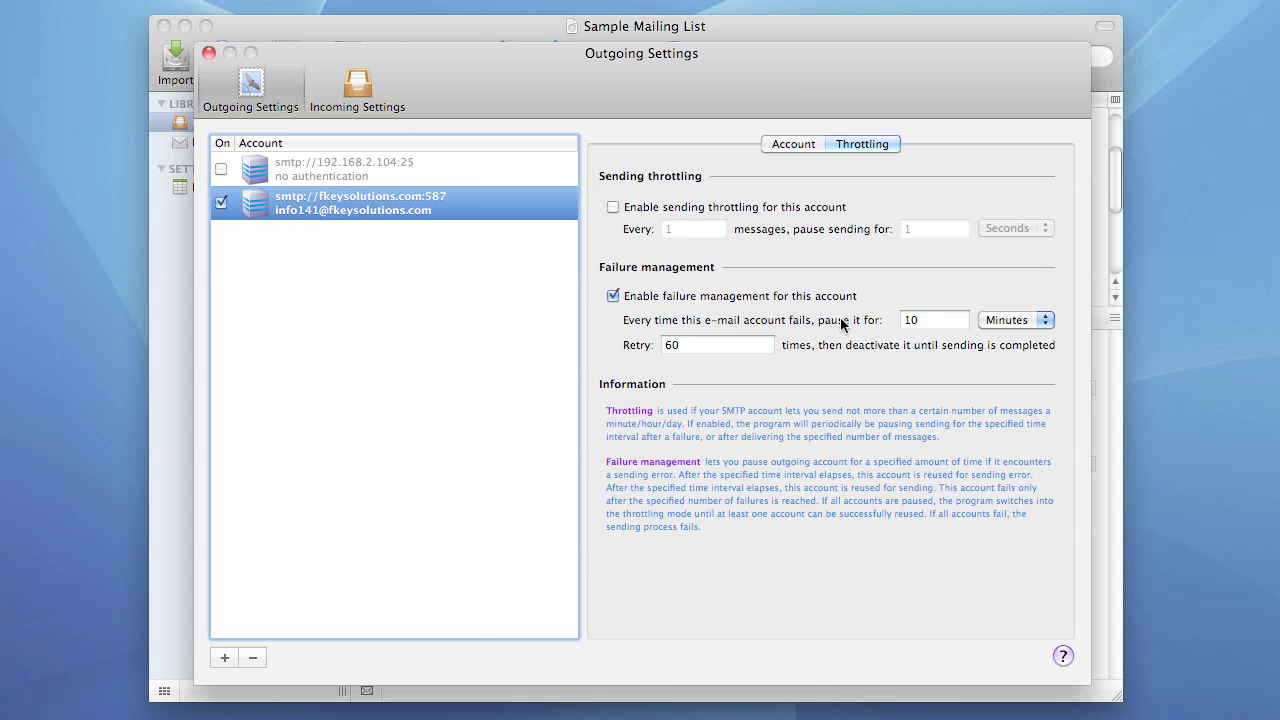
left_click(690, 345)
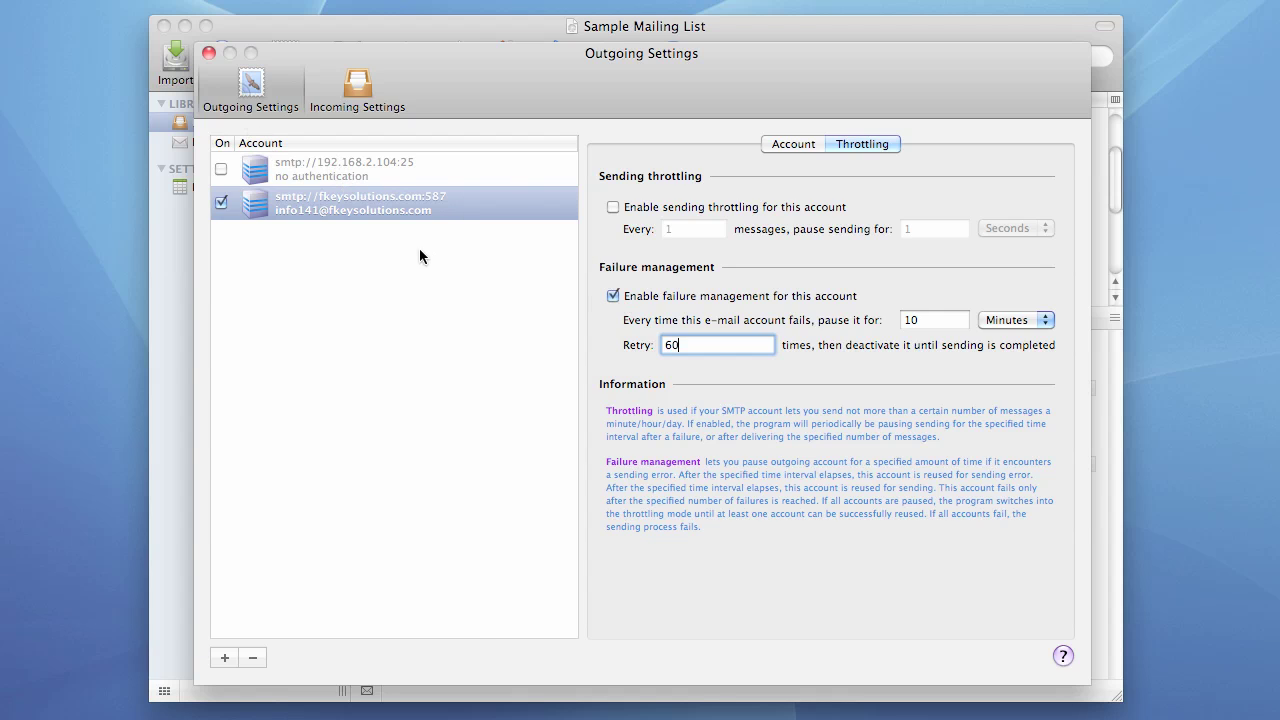
- Resend the mailing and dismiss the Authentication Failed report, which leaves all 25 recipients unprocessed
left_click(208, 53)
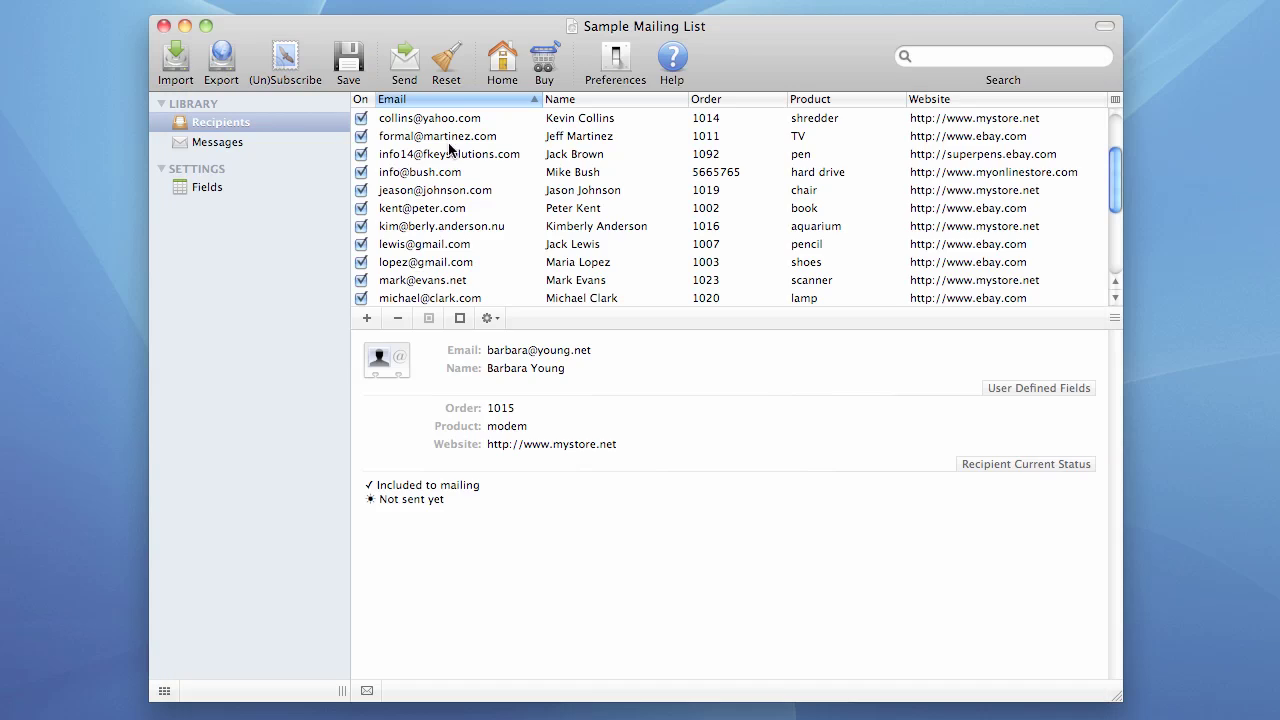
left_click(405, 66)
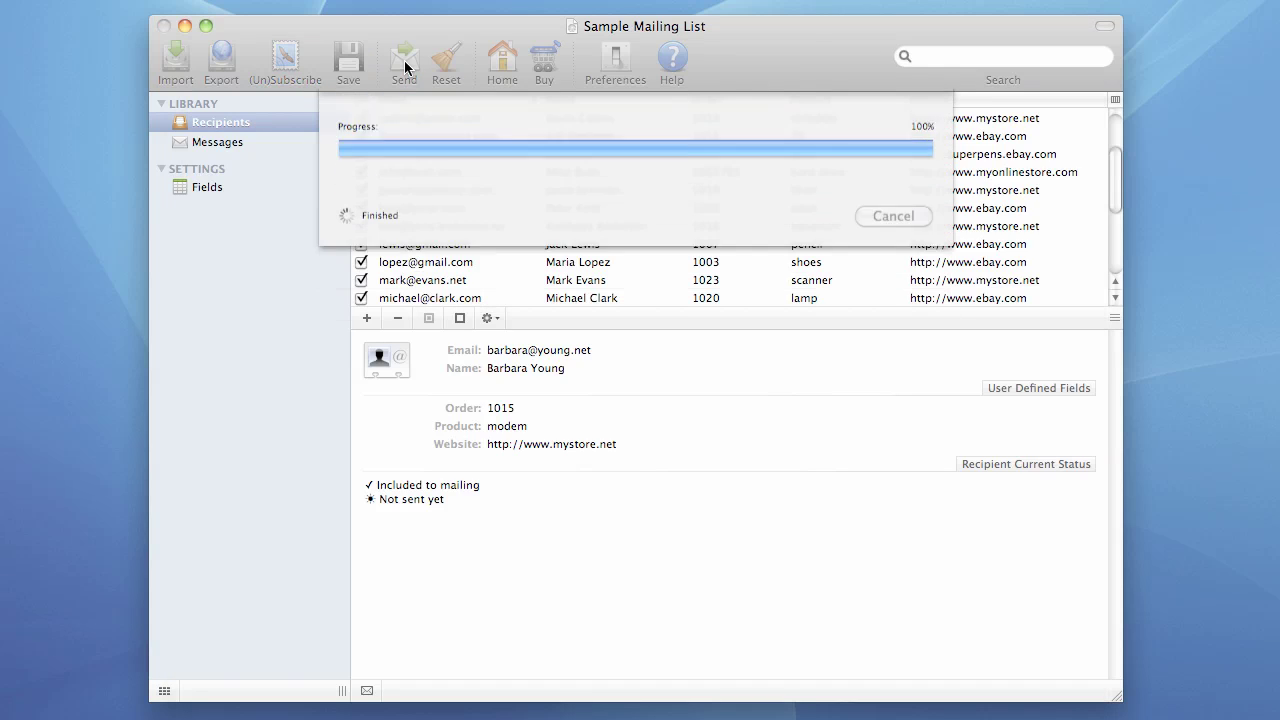
left_click(843, 320)
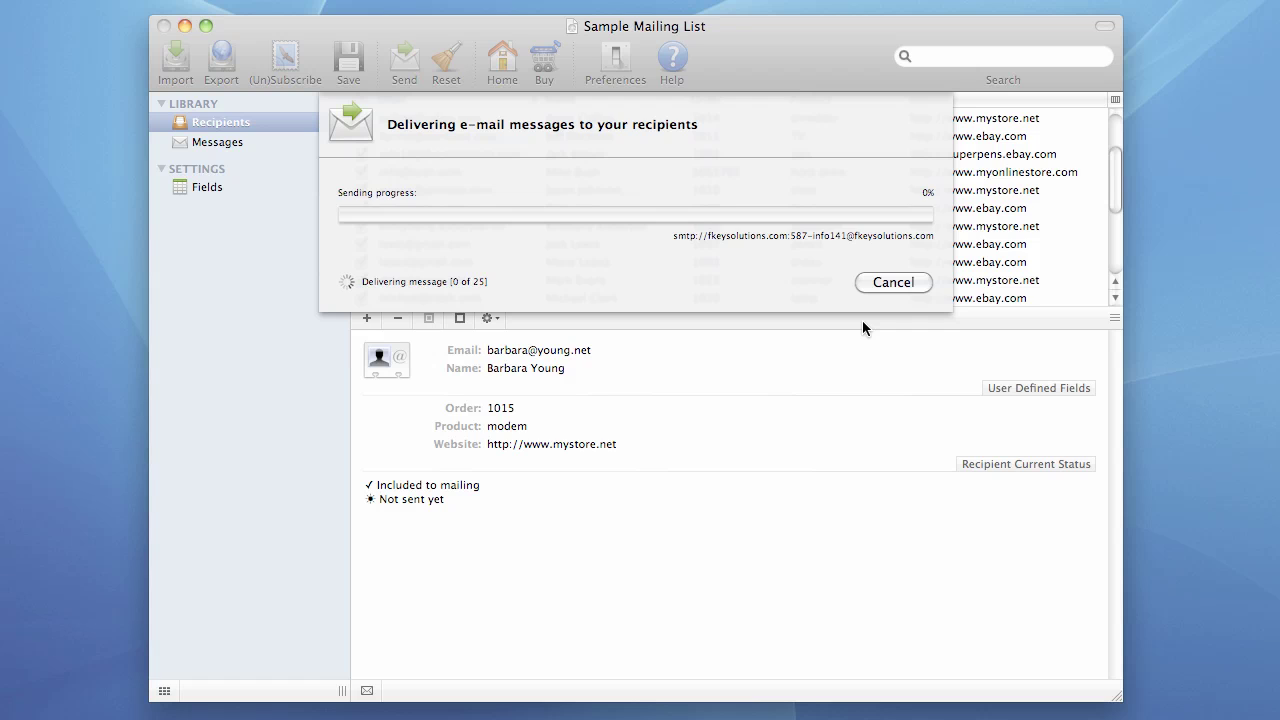
key("Escape")
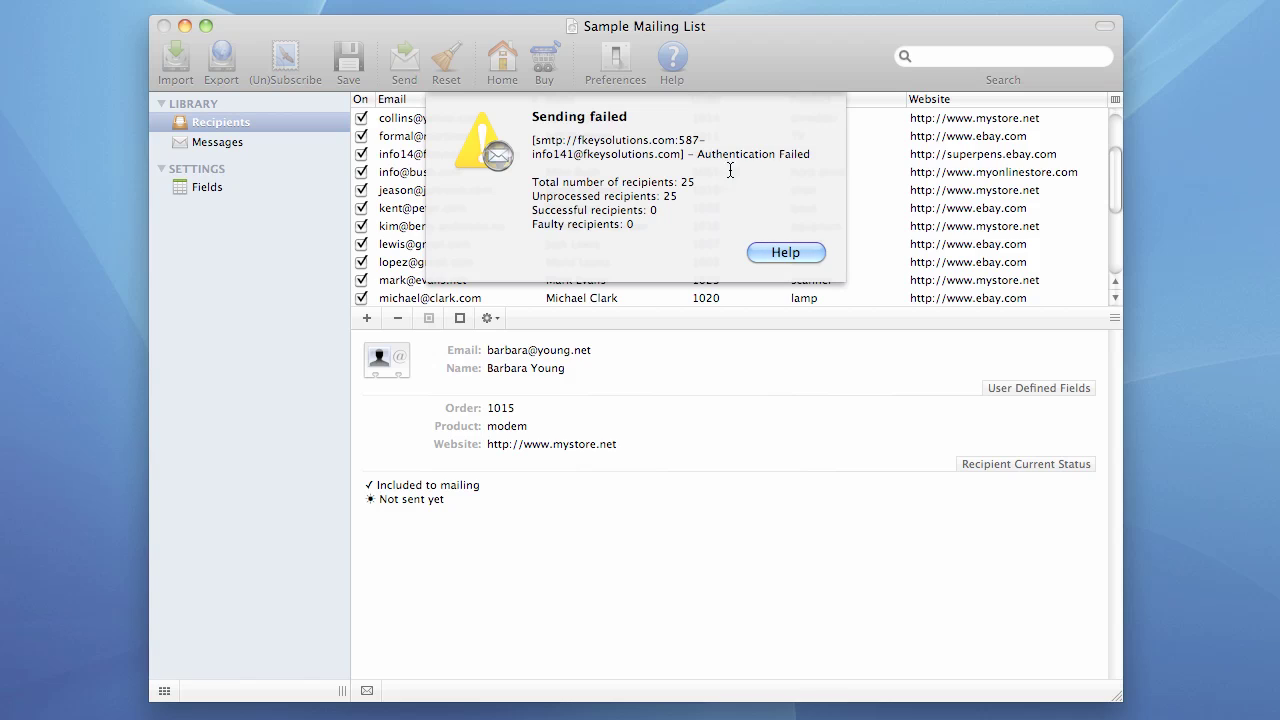
left_click(776, 248)
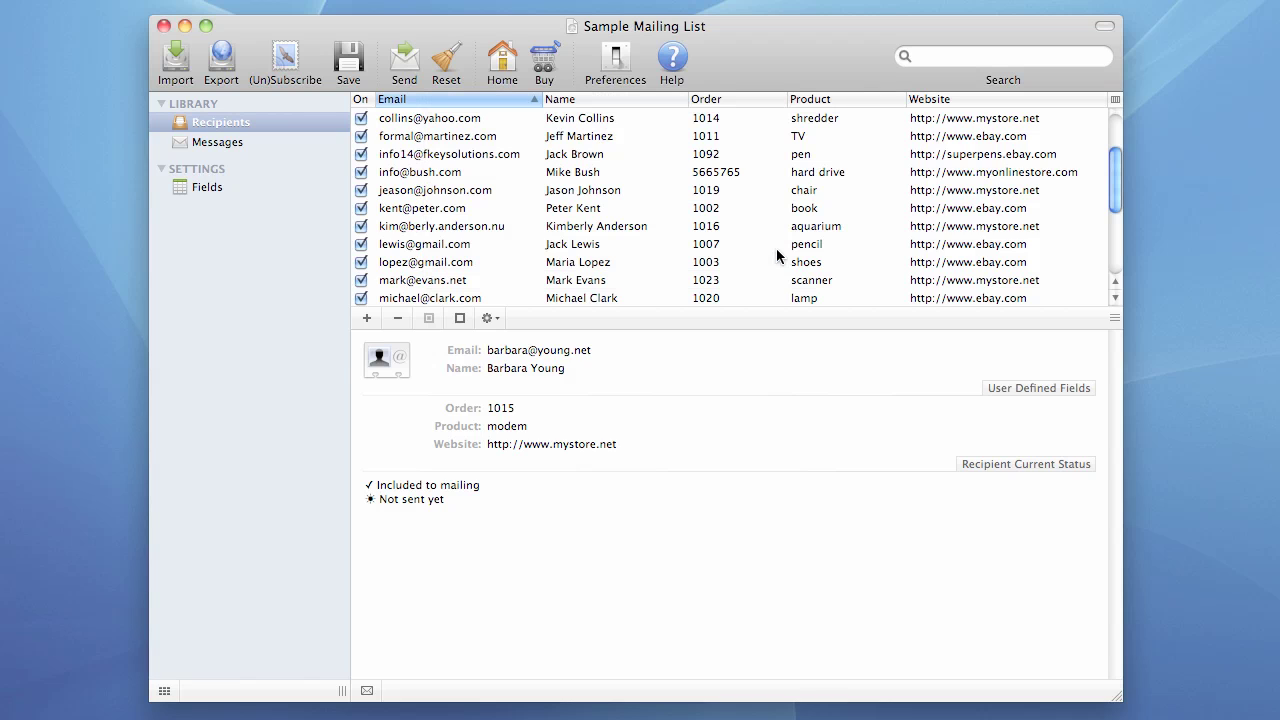
- Remove the extra 1 from the account's user ID and change the SMTP host to fkeysolutions1.com
left_click(612, 60)
left_click_drag(565, 34, 558, 56)
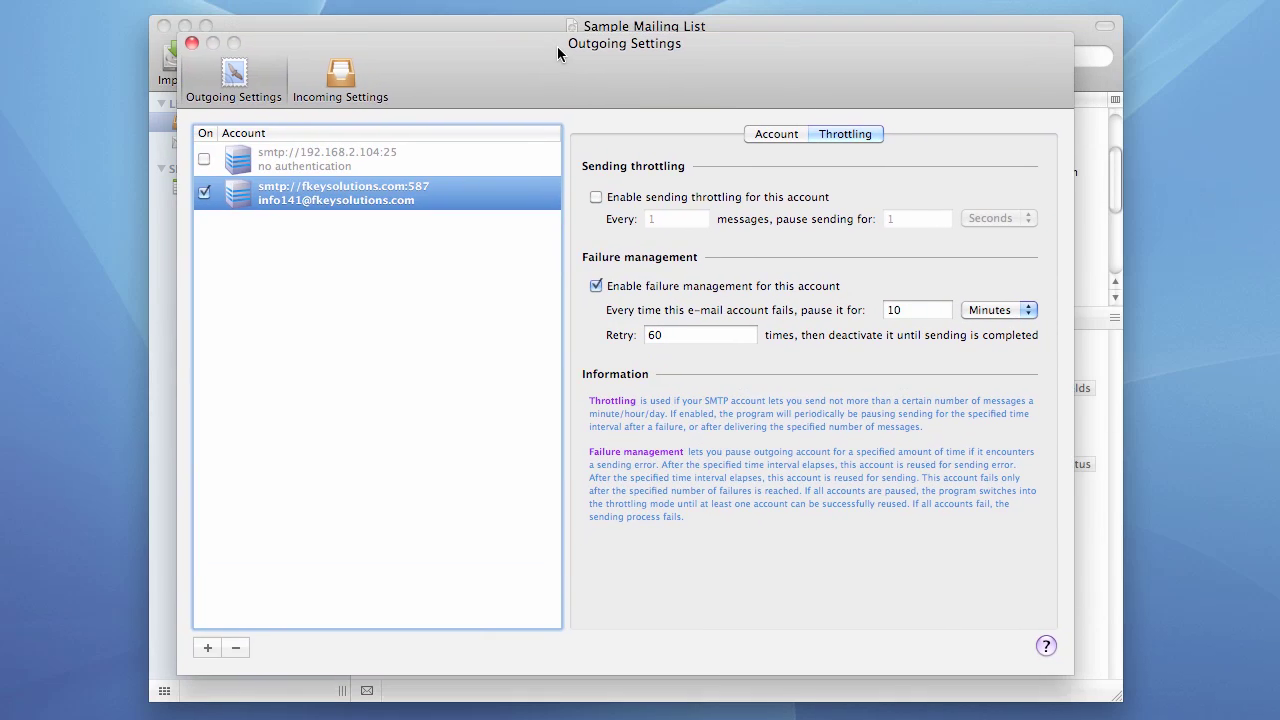
left_click(766, 134)
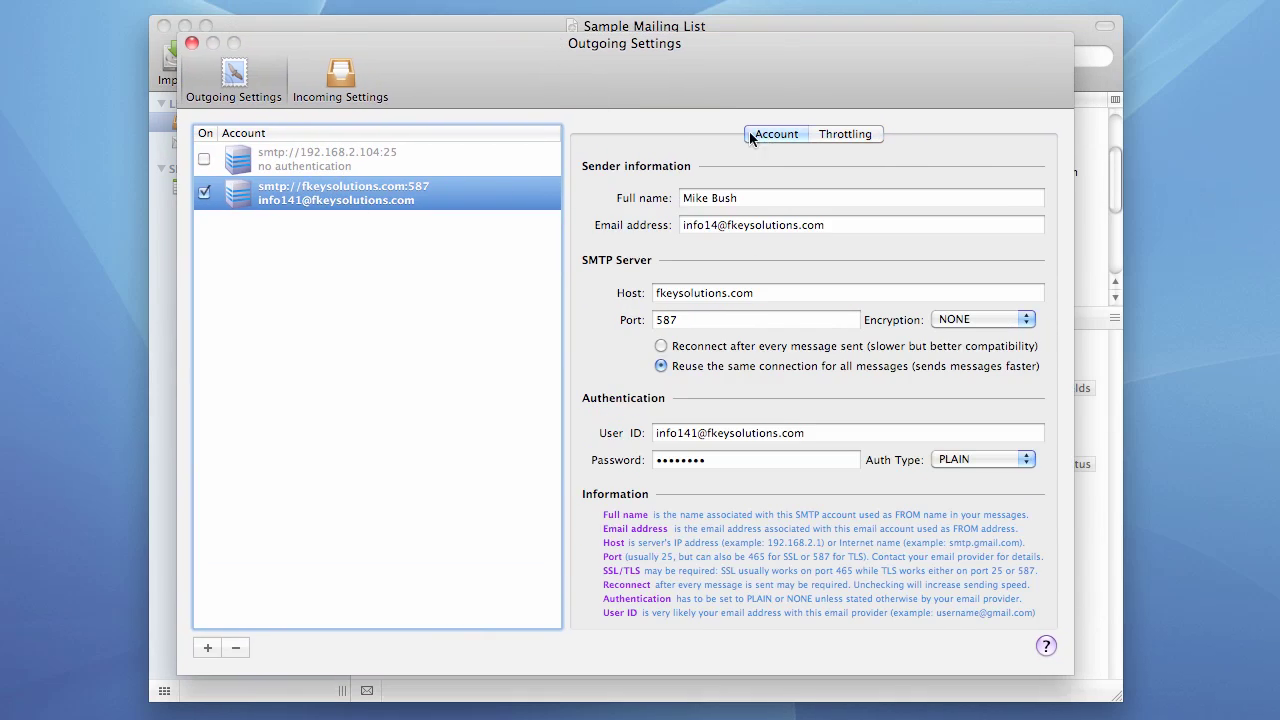
left_click(698, 434)
key("BackSpace")
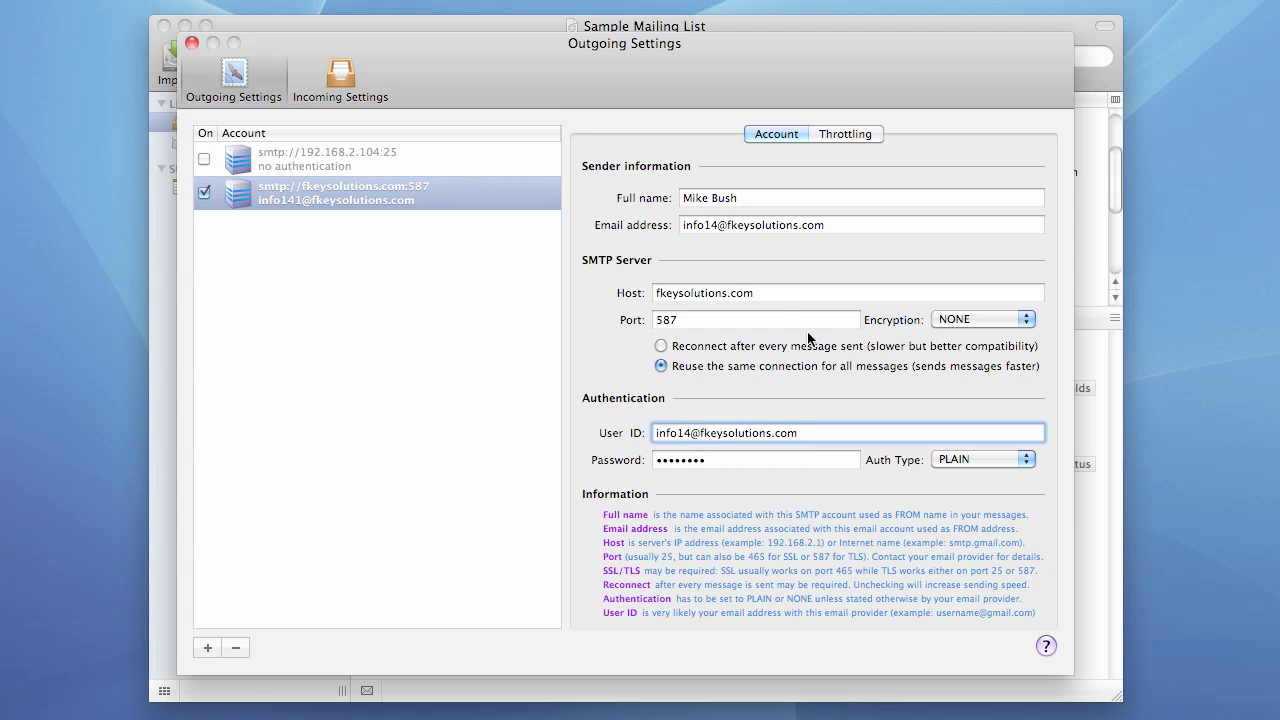
left_click(718, 293)
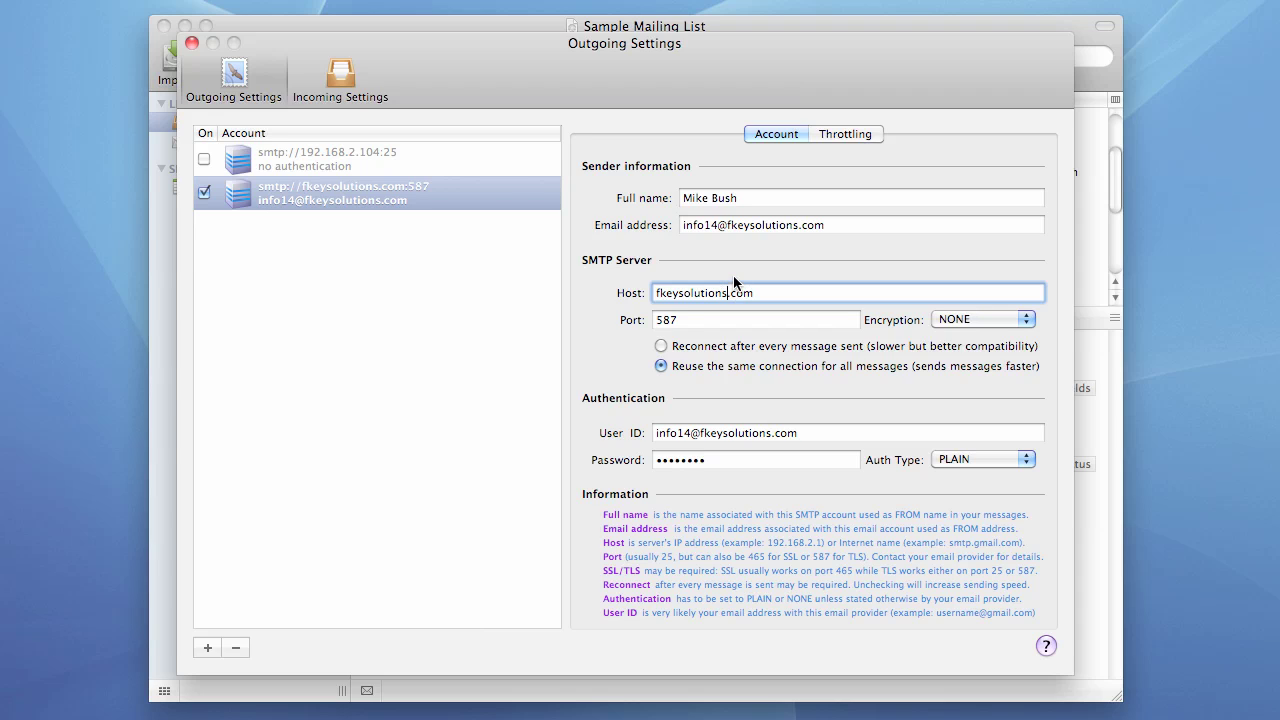
type("1")
left_click(721, 318)
left_click(191, 42)
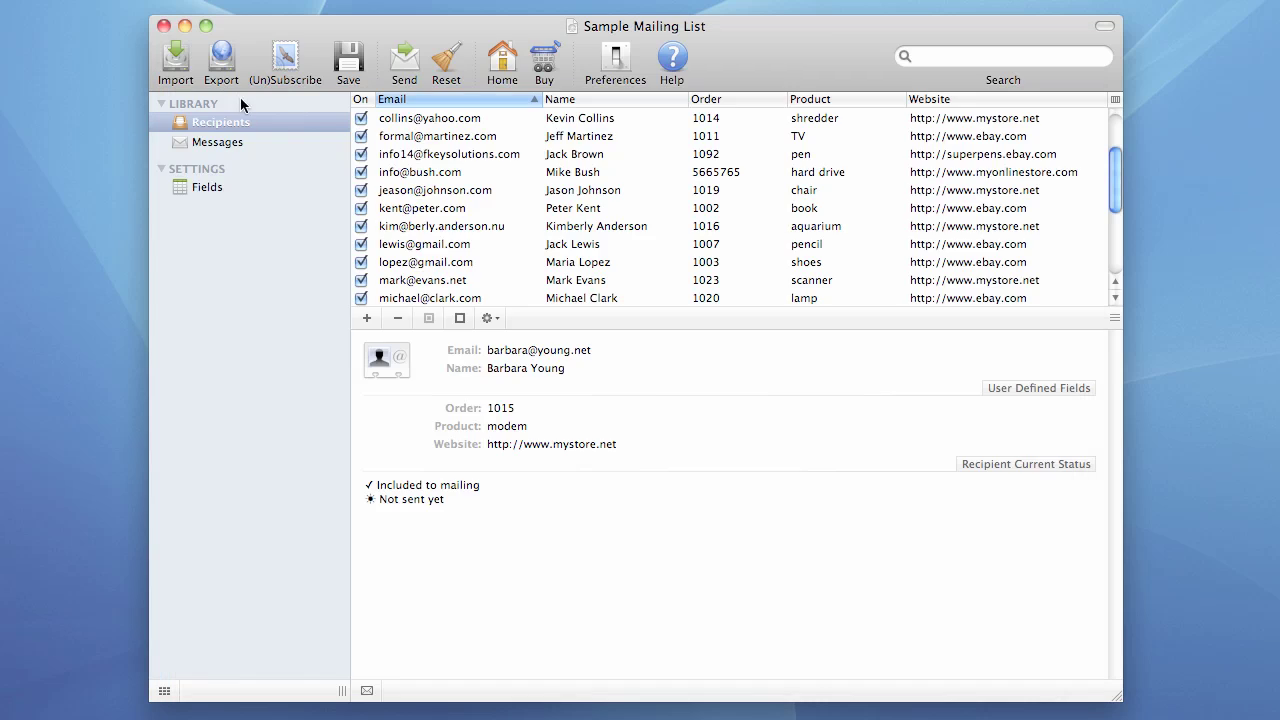
left_click(404, 63)
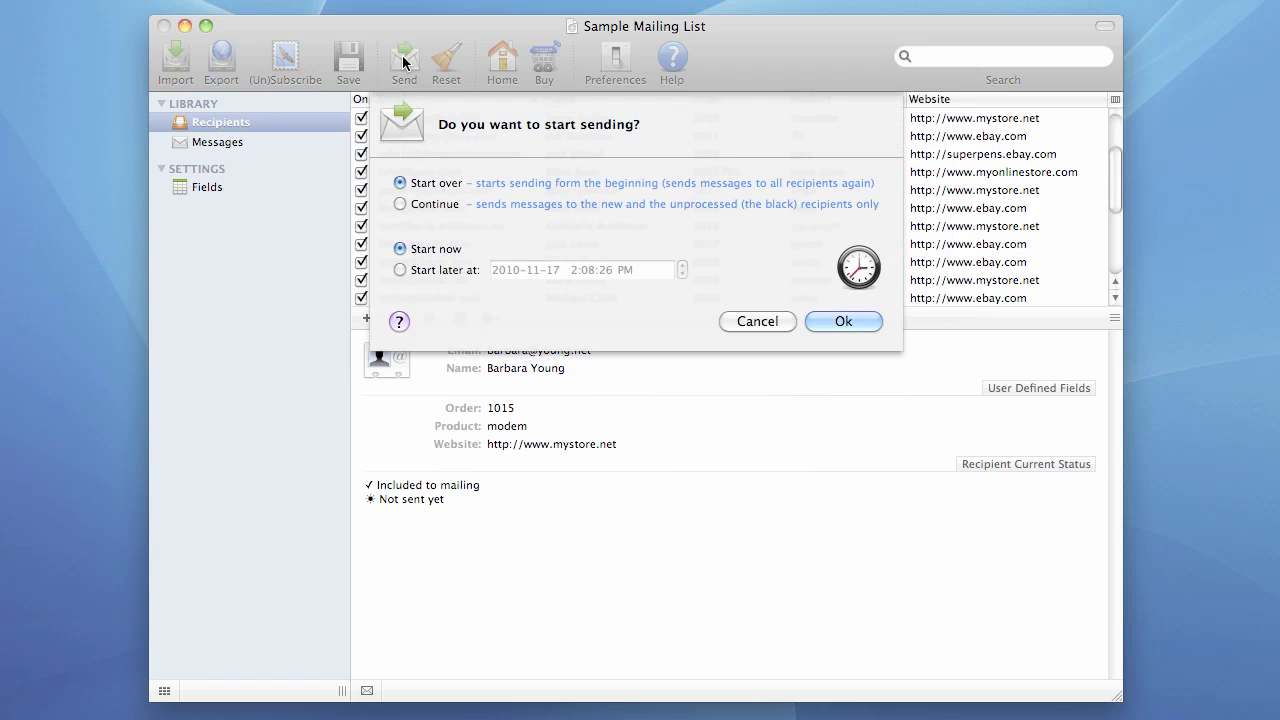
left_click(831, 322)
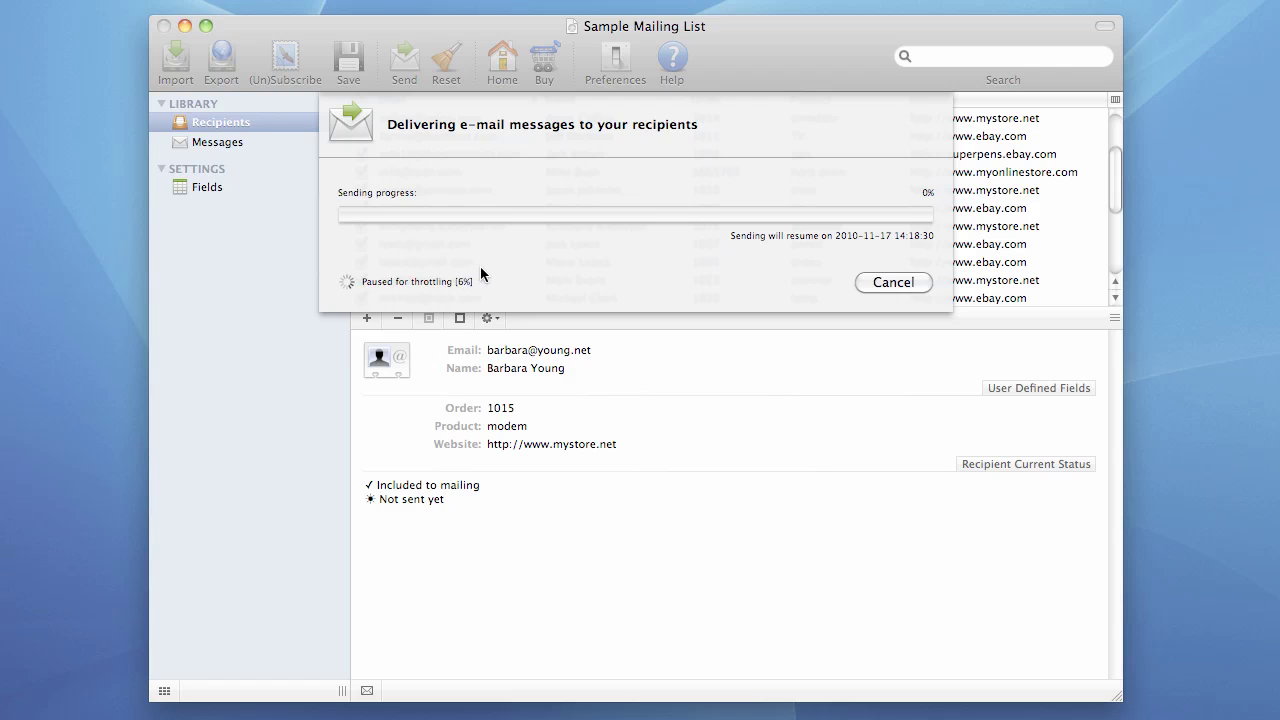
- Cancel the throttled delivery and dismiss the 'Sending aborted by user' report showing 0 successful, 0 faulty
left_click(877, 282)
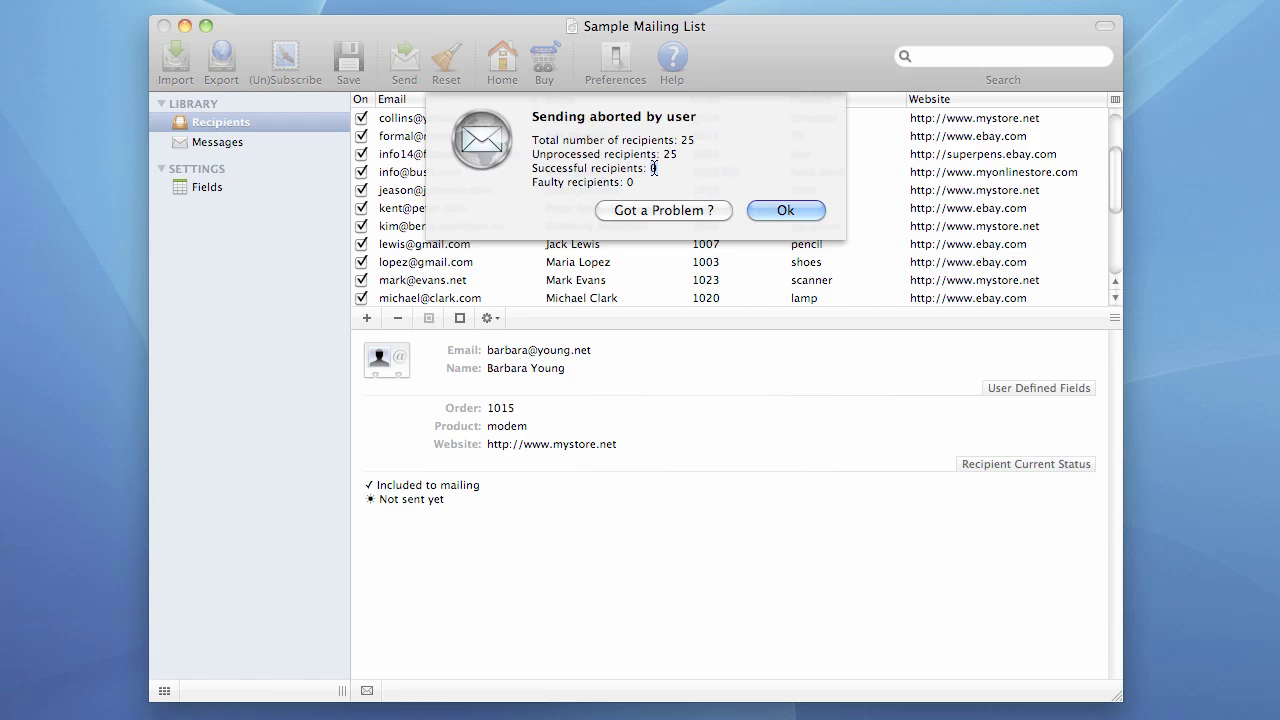
double_click(649, 172)
left_click_drag(623, 182, 639, 182)
left_click(783, 211)
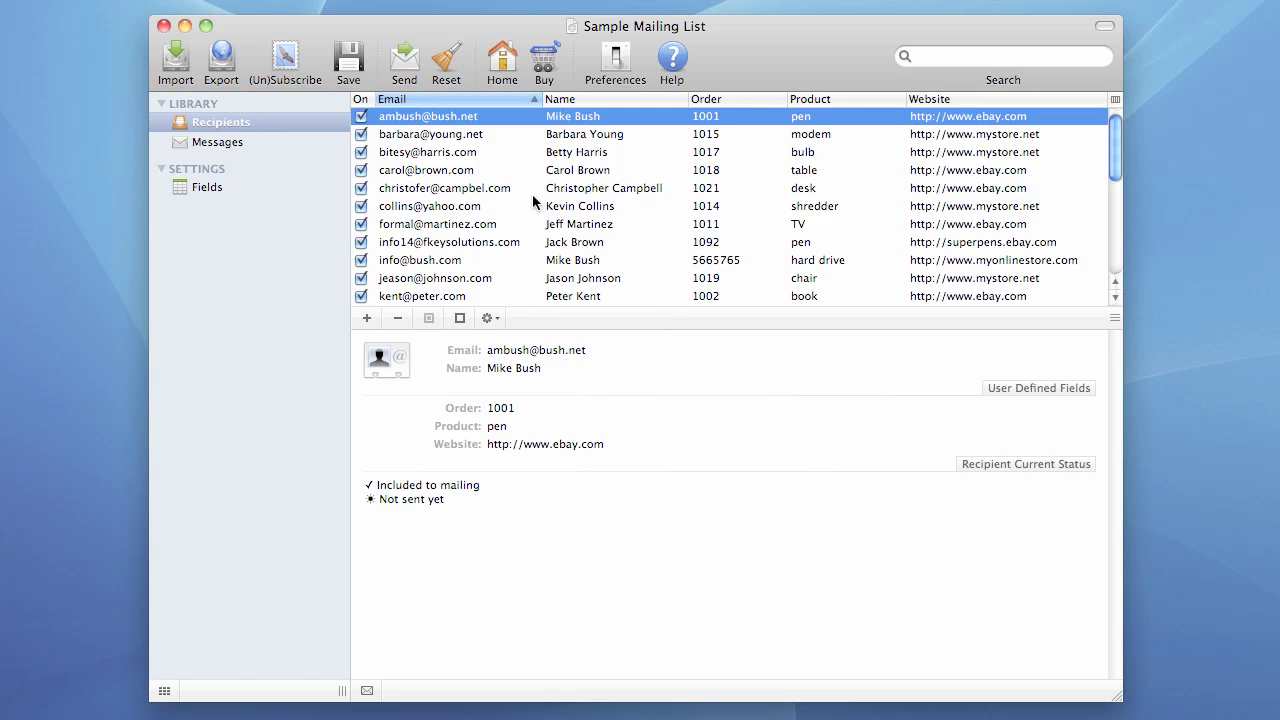
- Send the mailing from the start, which fails with Connection Failed after 6 of 25 recipients
left_click(405, 60)
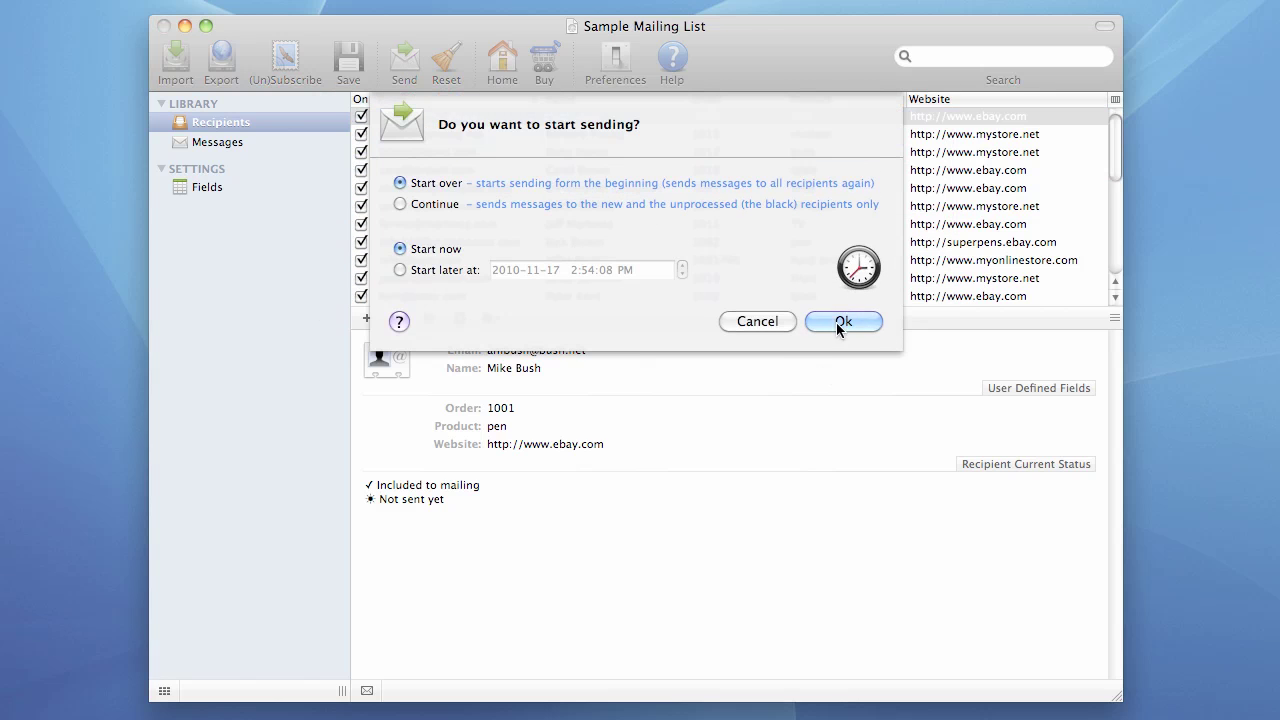
left_click(842, 321)
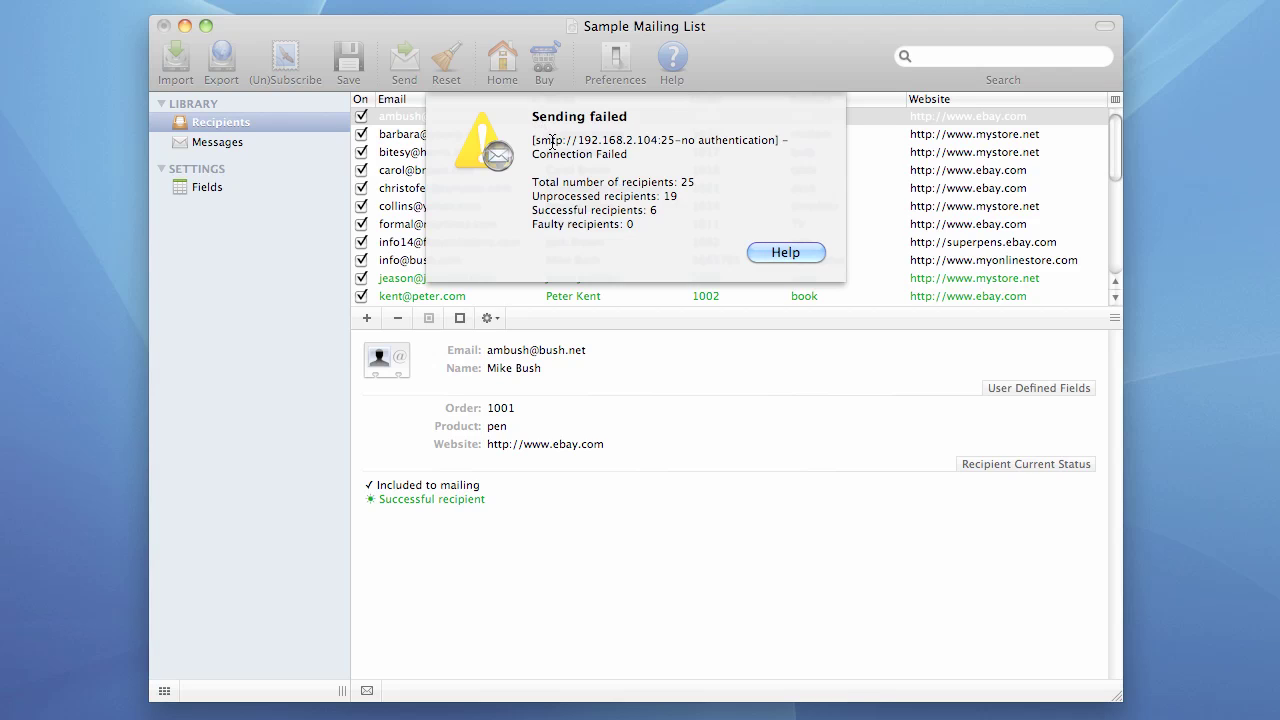
- Highlight the Connection Failed message and the 6 successful recipients, then close the report
left_click_drag(532, 155, 636, 156)
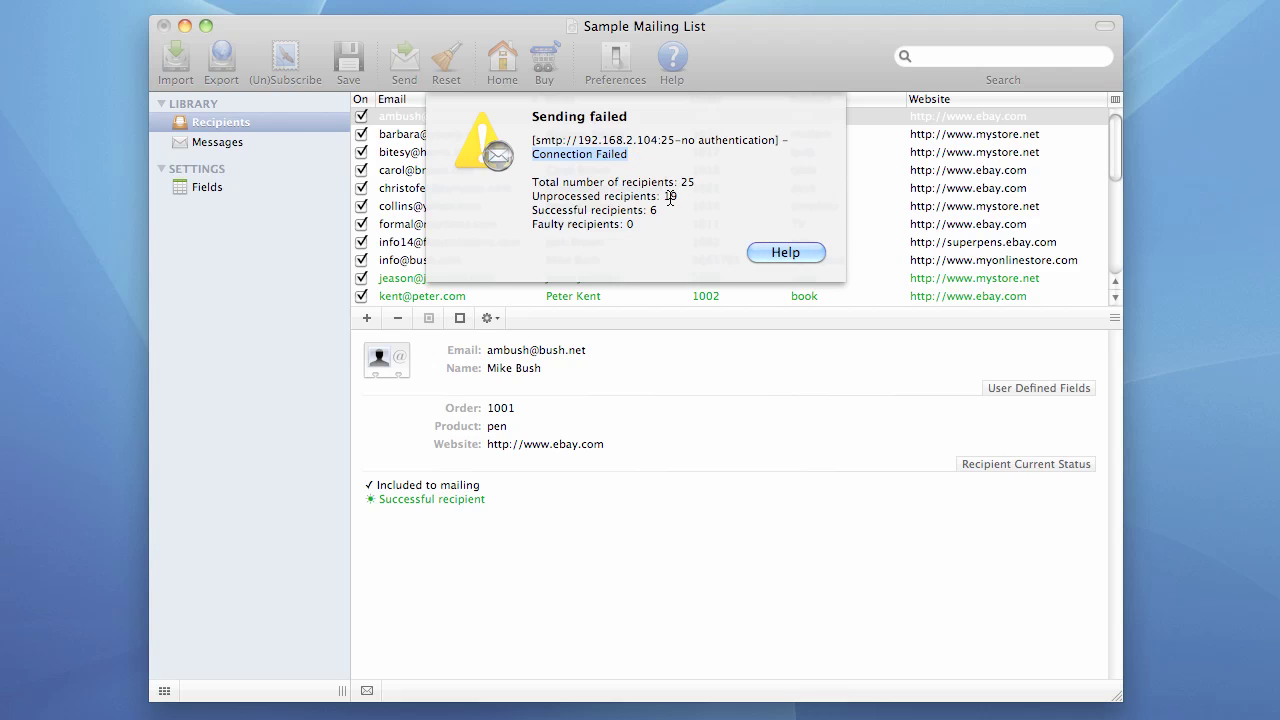
left_click(652, 211)
left_click_drag(652, 211, 651, 211)
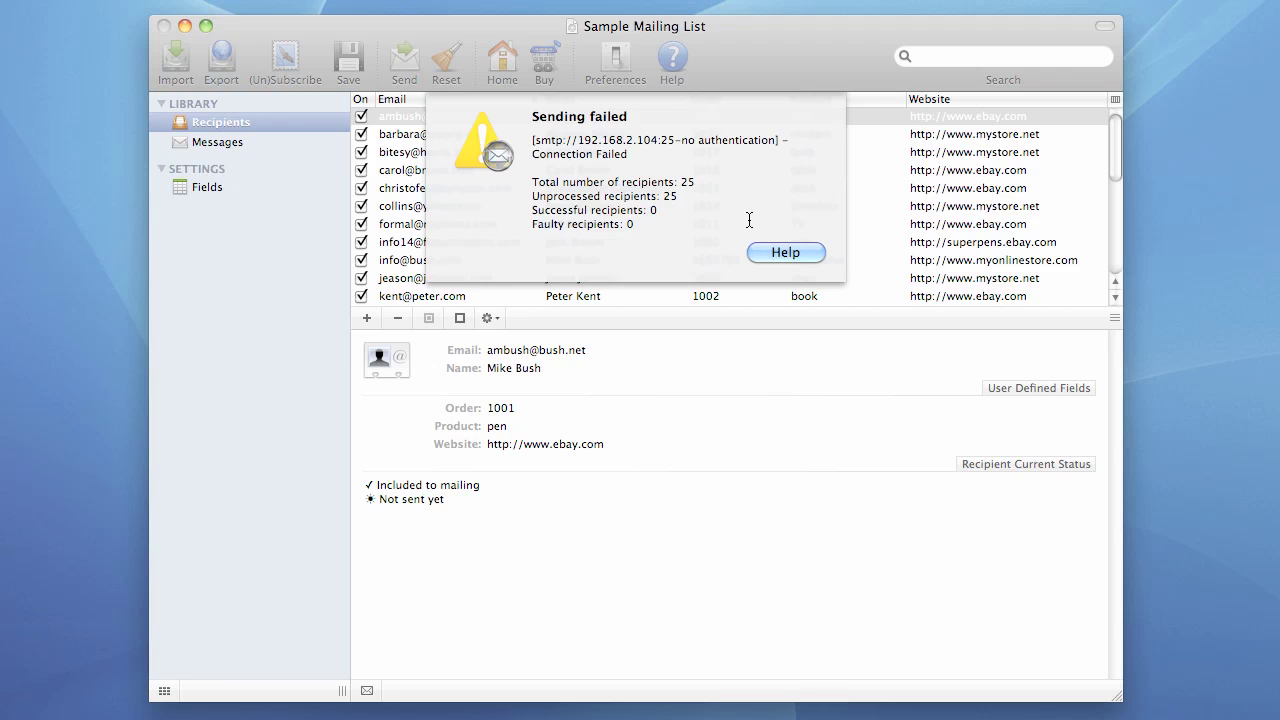
left_click(776, 251)
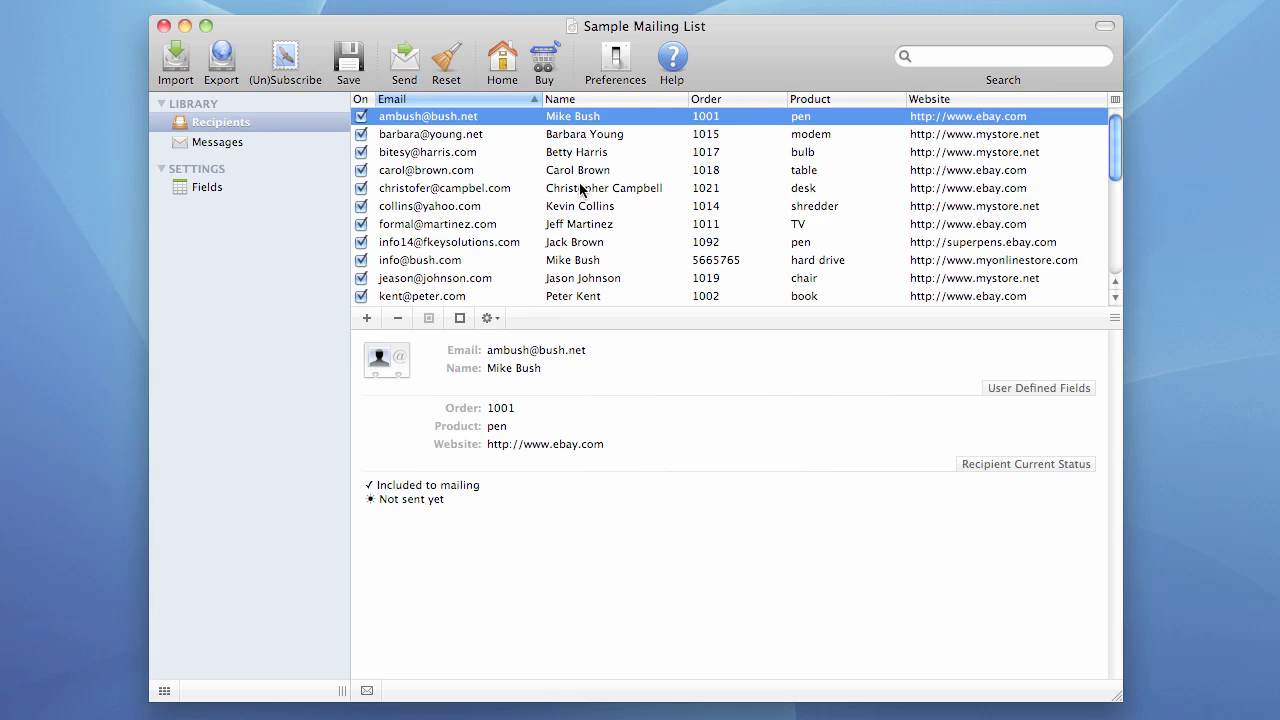
- Resend from the beginning and review the Sending failed alert showing 0 successful and 0 faulty
left_click(406, 64)
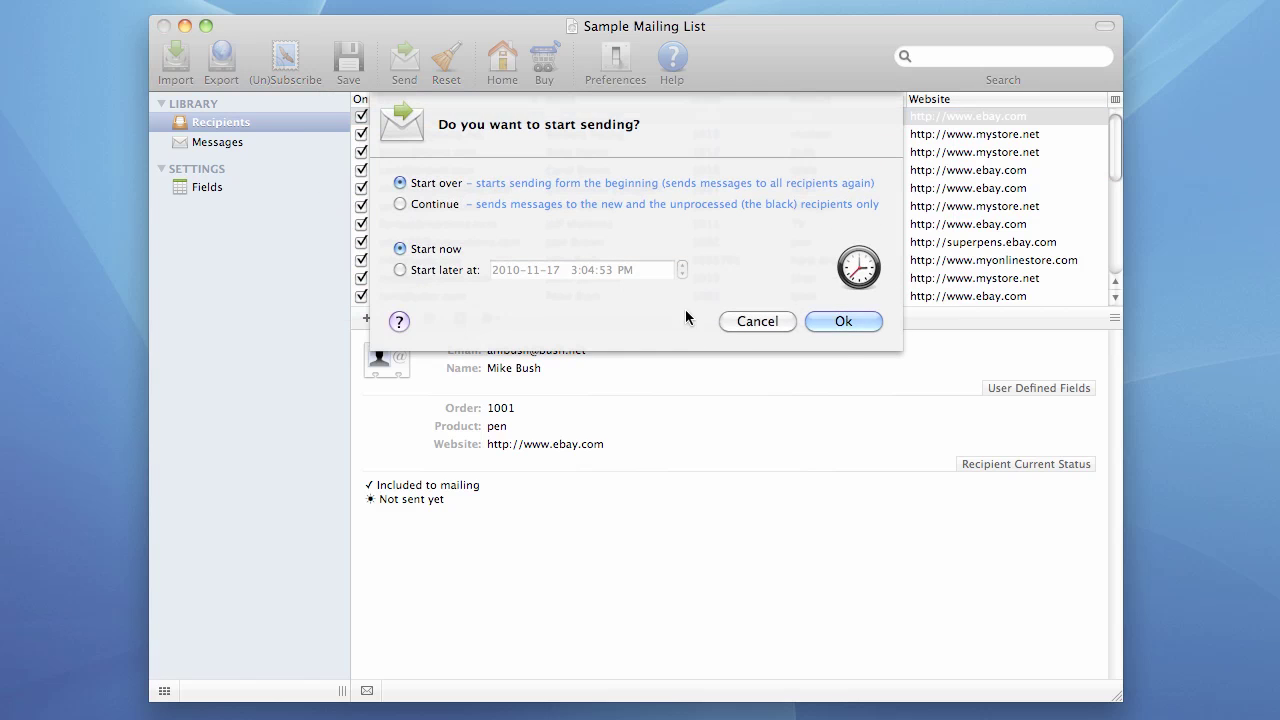
left_click(851, 320)
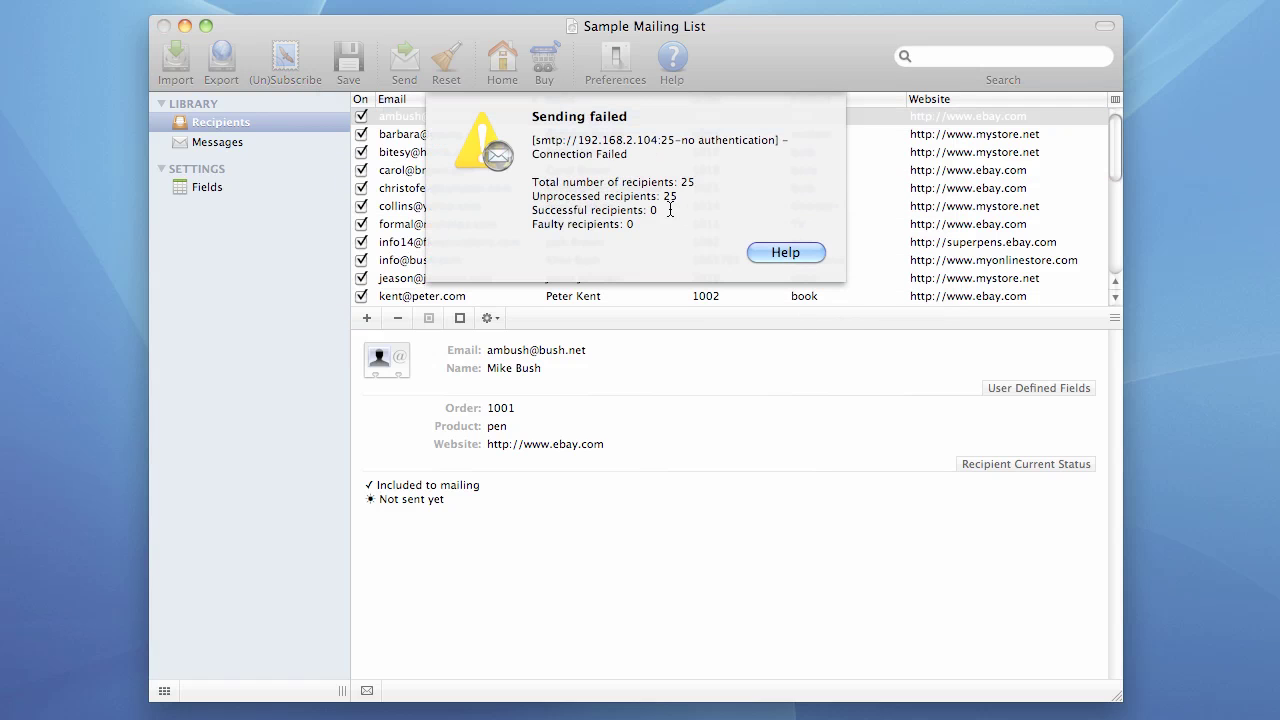
left_click_drag(532, 117, 636, 124)
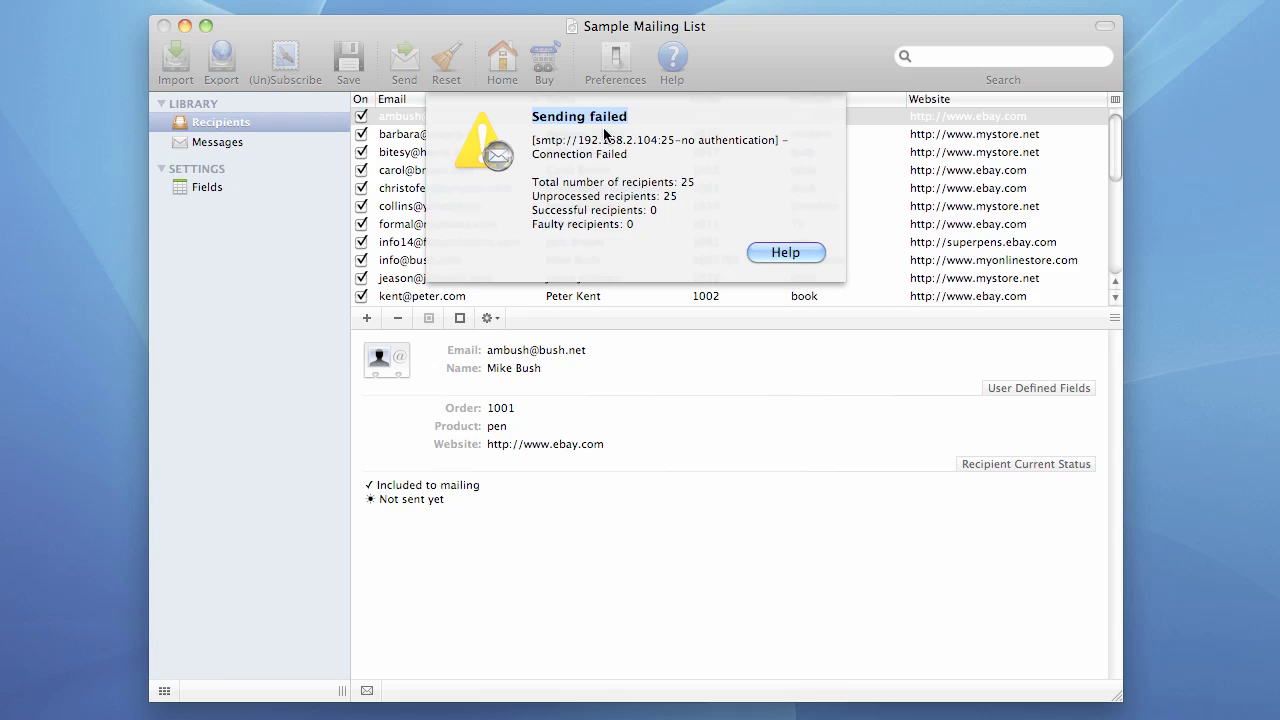
left_click(615, 172)
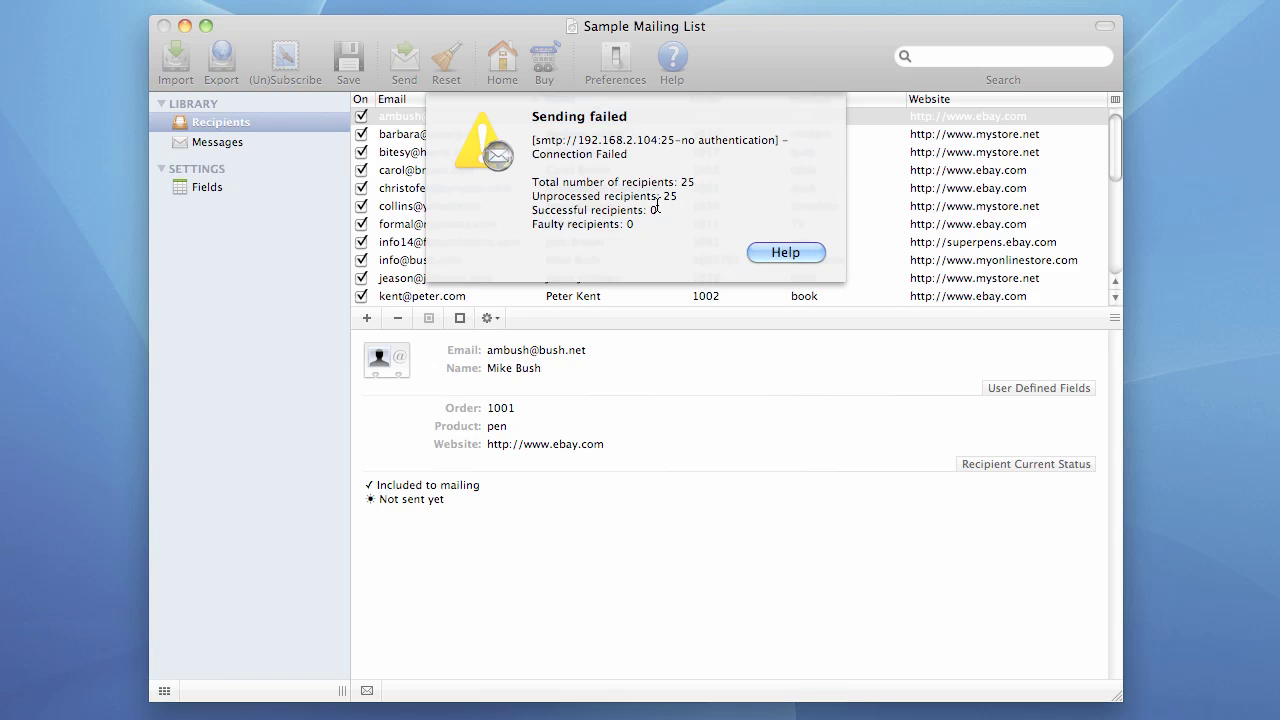
double_click(654, 210)
double_click(631, 225)
- Enable failure management in Throttling settings with a 1-minute pause and 60 retries
left_click(790, 252)
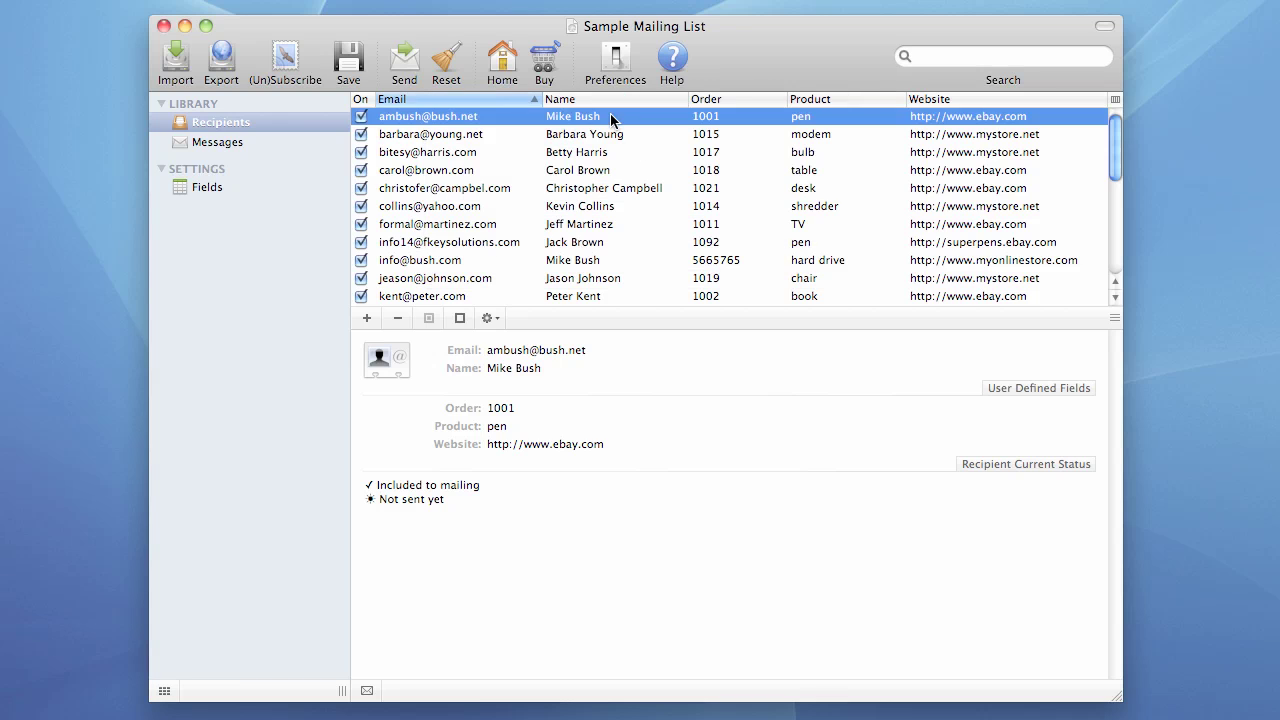
left_click(617, 62)
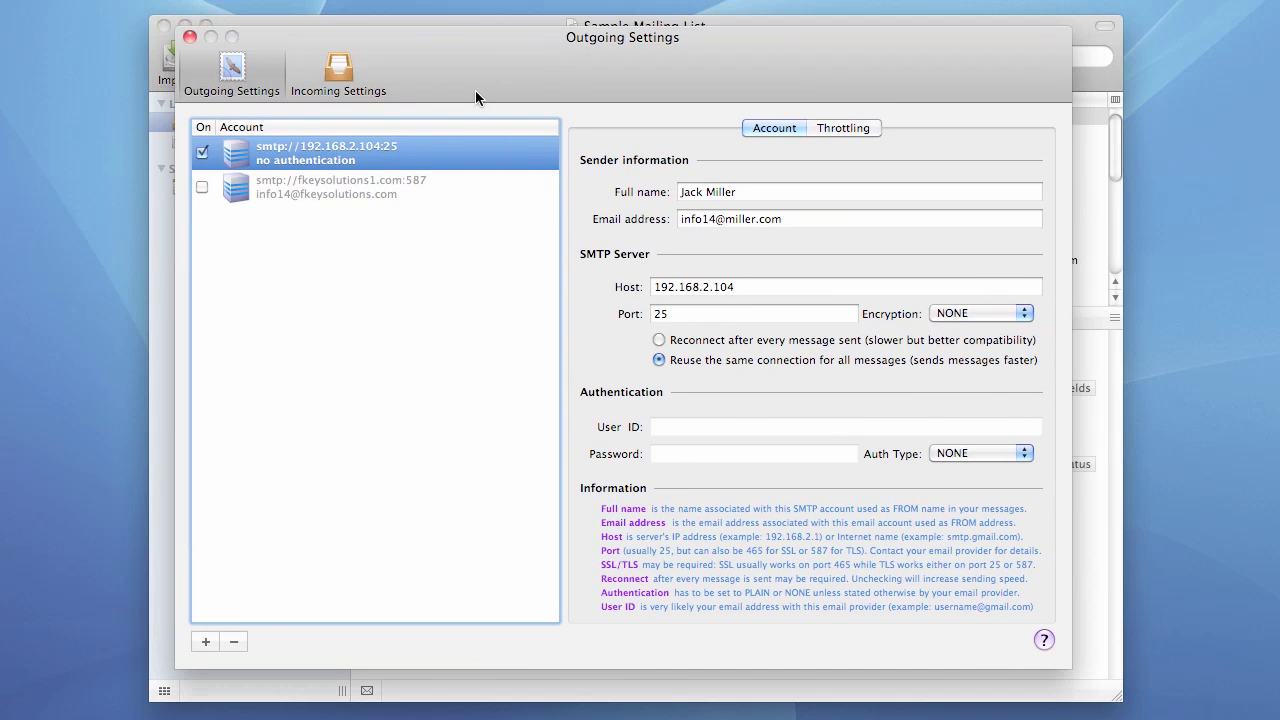
left_click(831, 127)
left_click(593, 280)
left_click(916, 304)
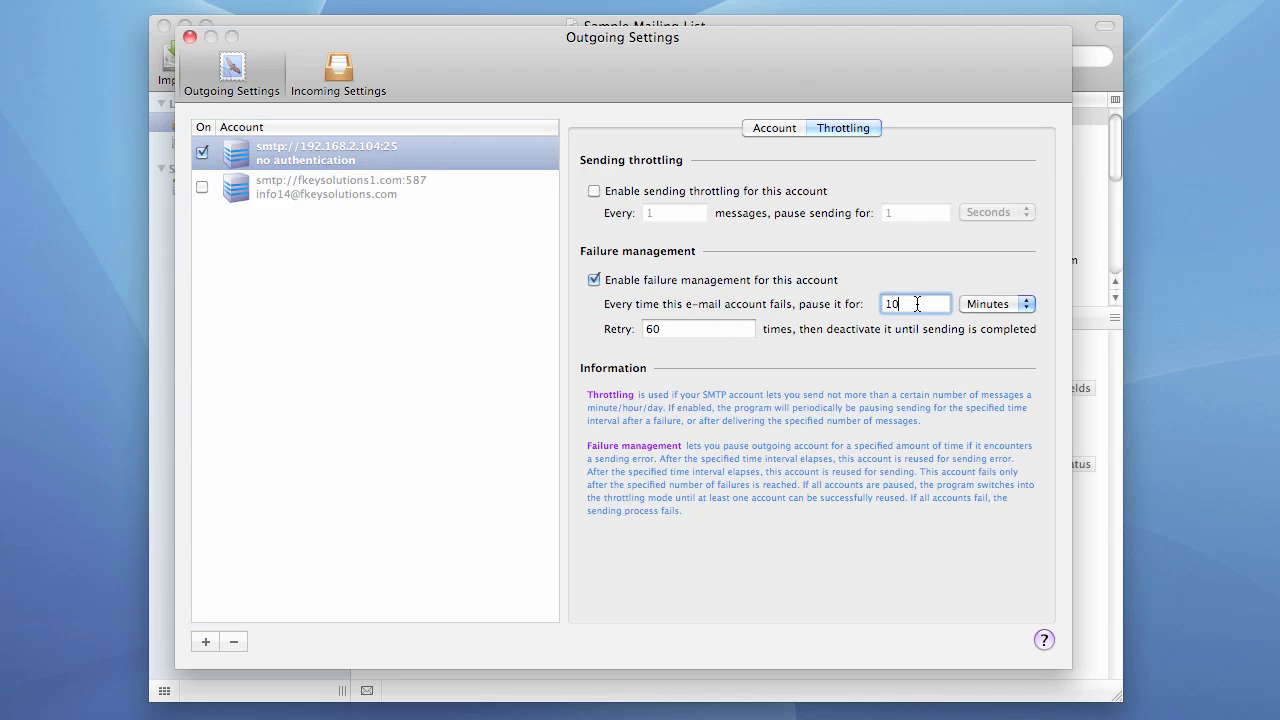
key("BackSpace")
left_click(708, 331)
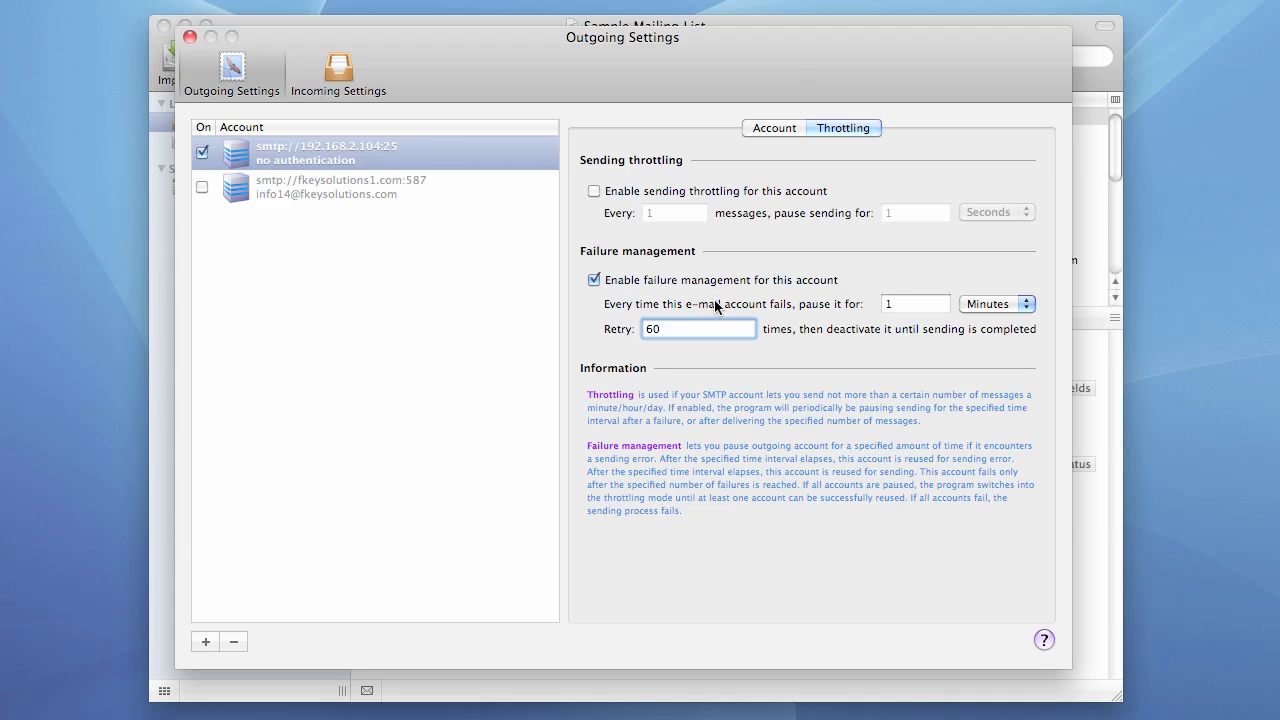
left_click(190, 39)
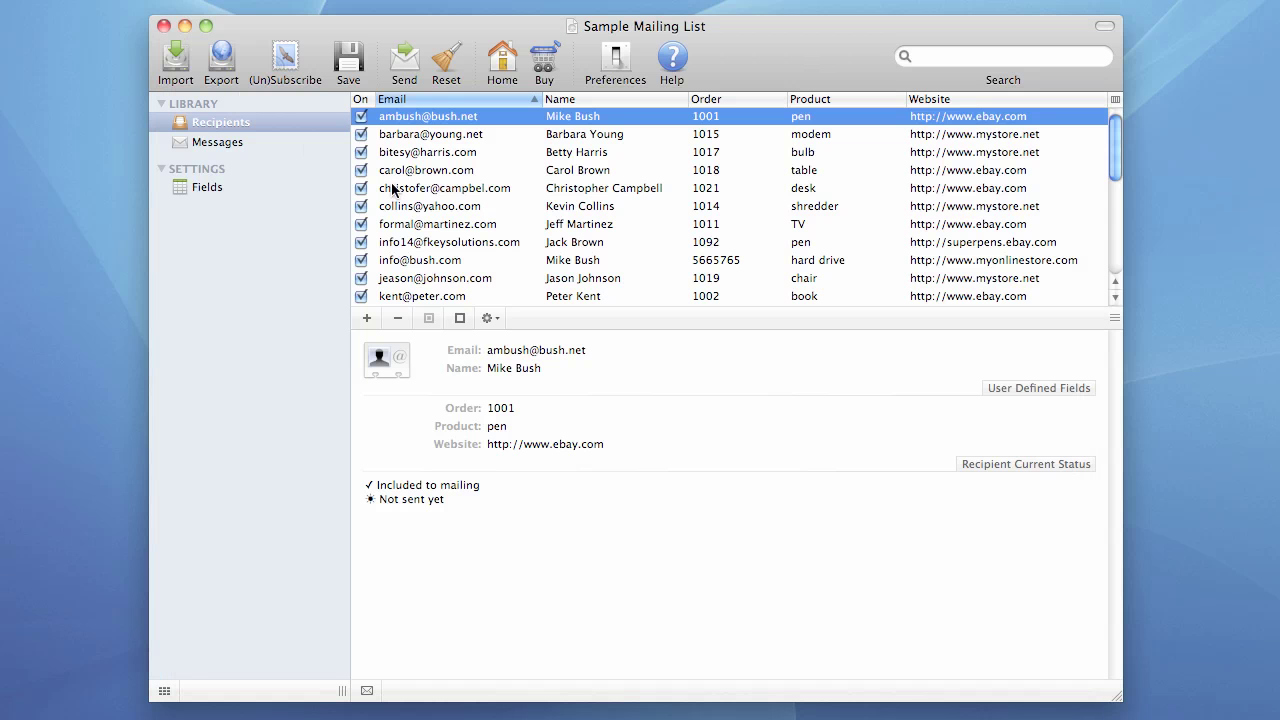
- Send the mailing from the beginning and dismiss the 'Sending completed successfully' report
left_click(403, 64)
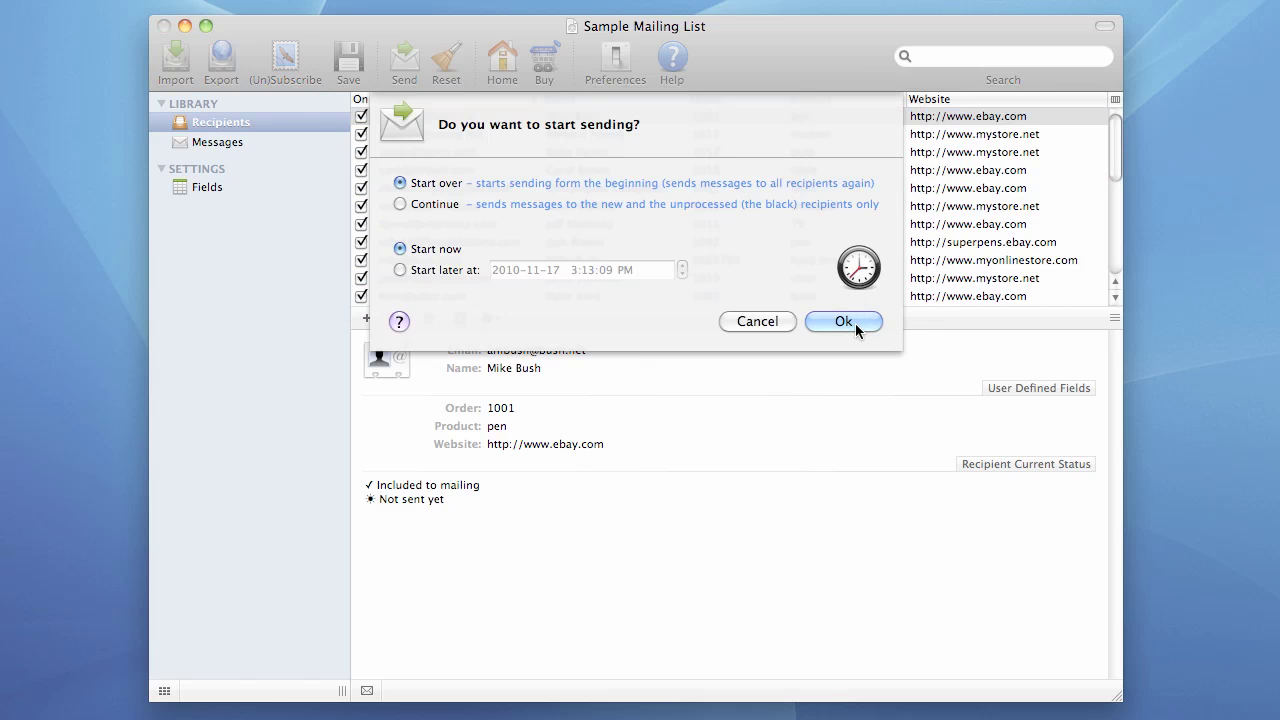
left_click(843, 321)
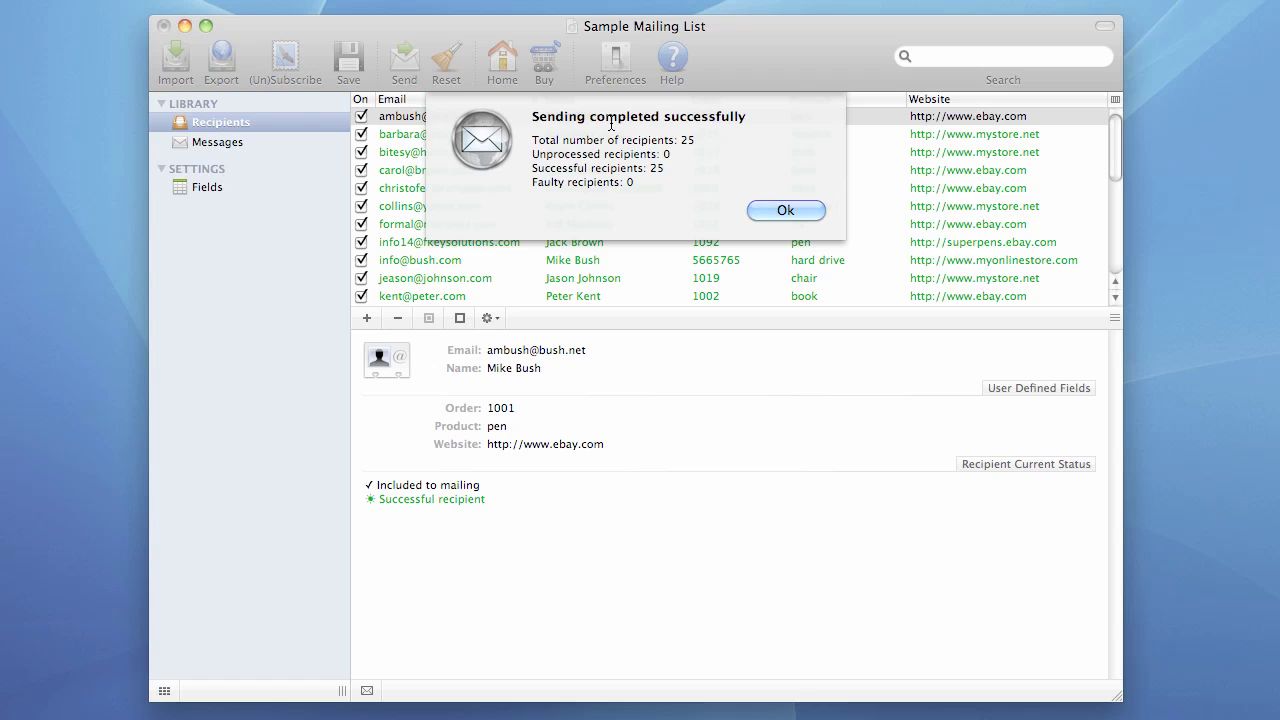
left_click(790, 212)
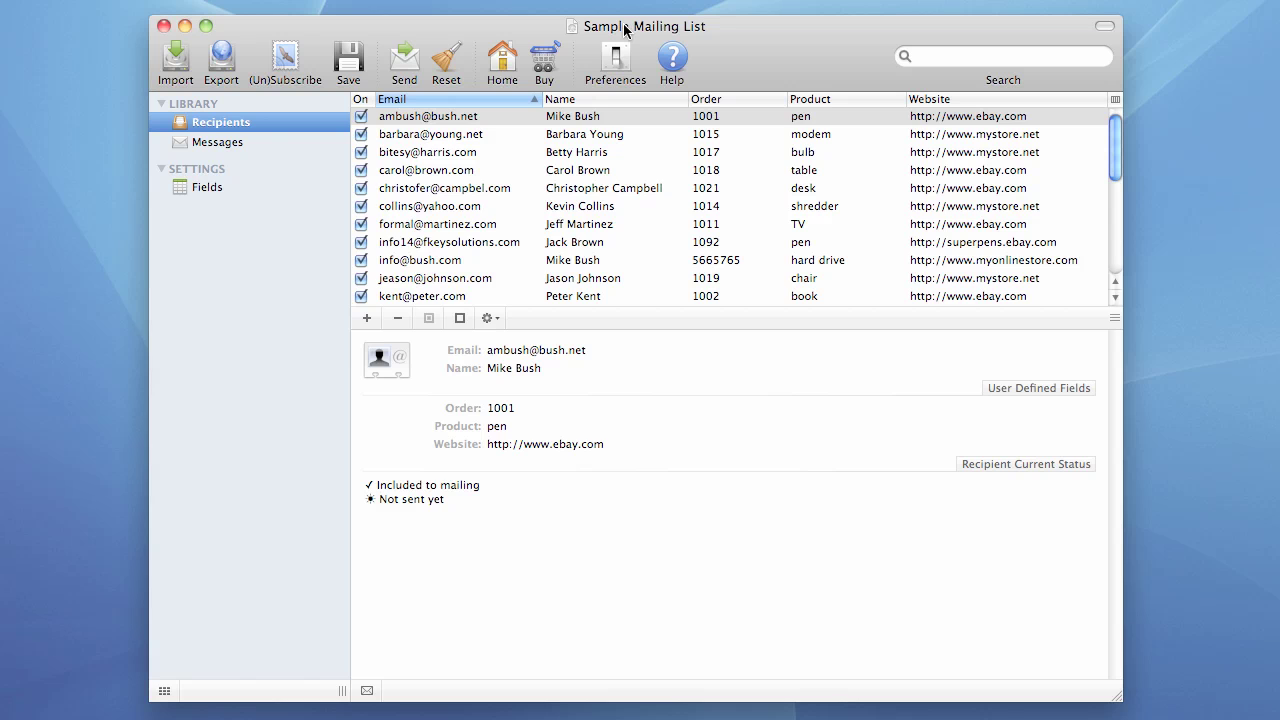
left_click(615, 60)
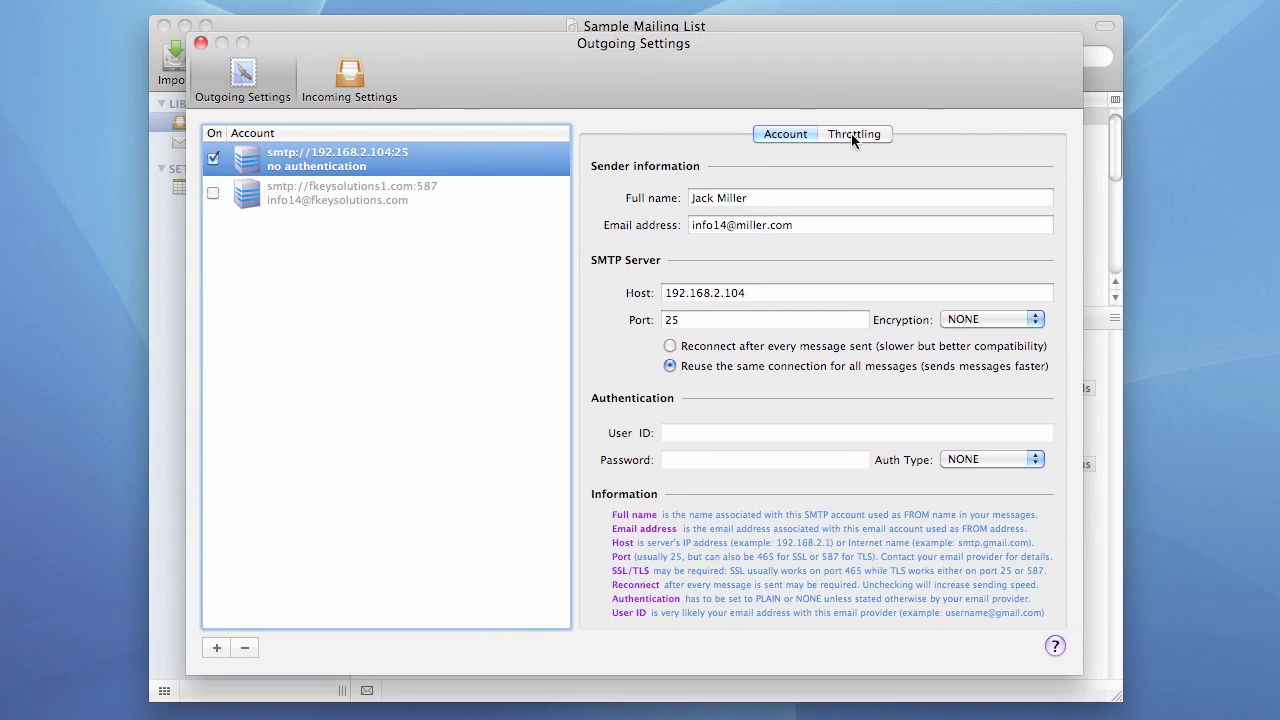
left_click(854, 134)
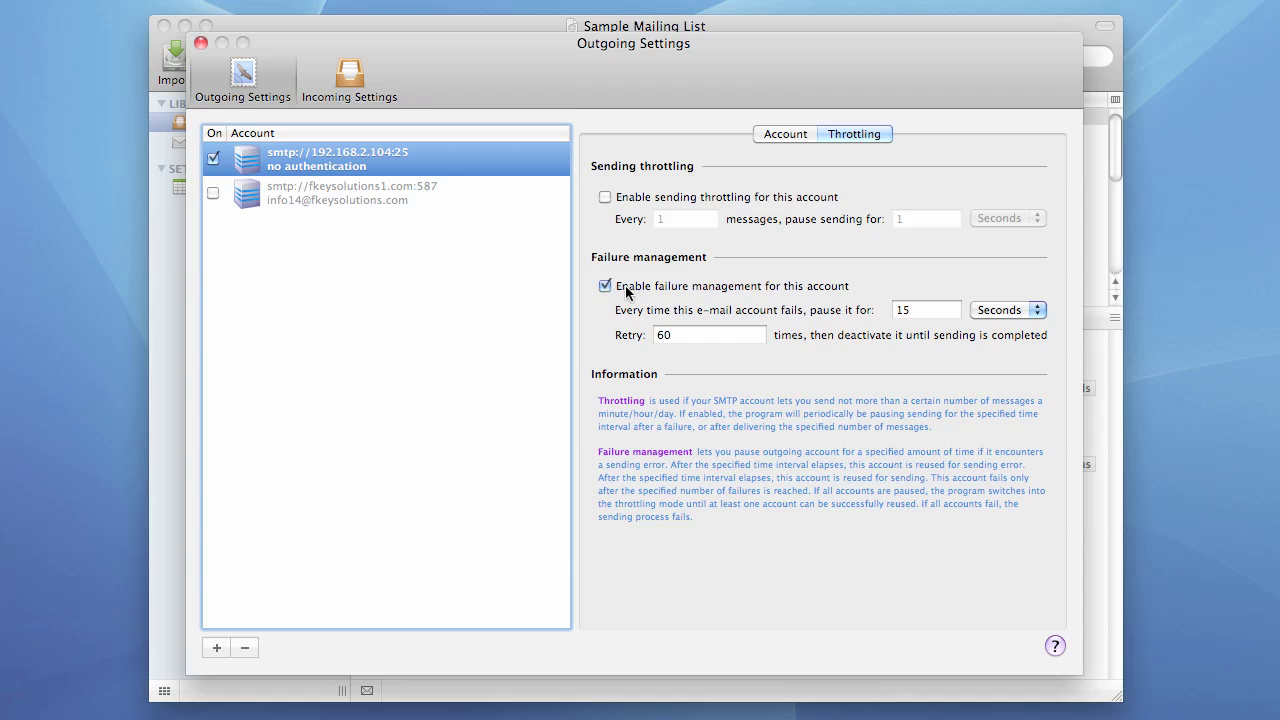
- Start a fresh send from the beginning, which delivers all 25 recipients with none faulty
left_click(201, 44)
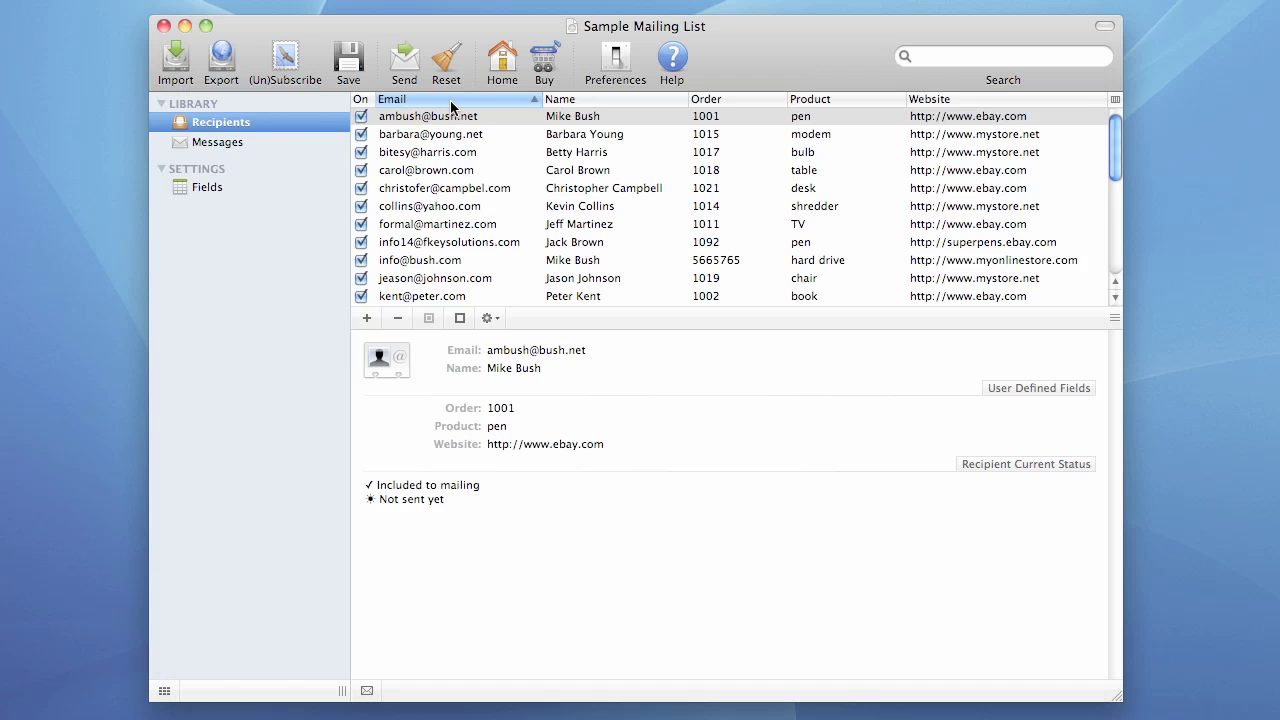
left_click(403, 68)
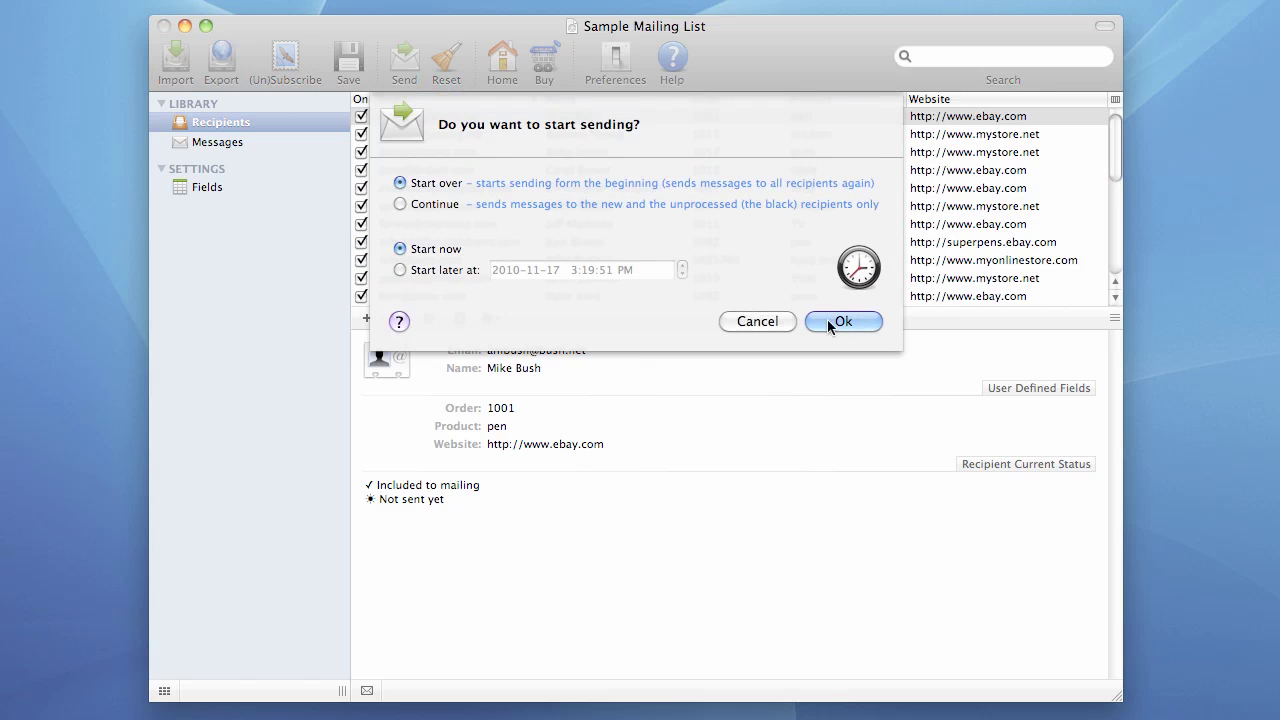
left_click(858, 322)
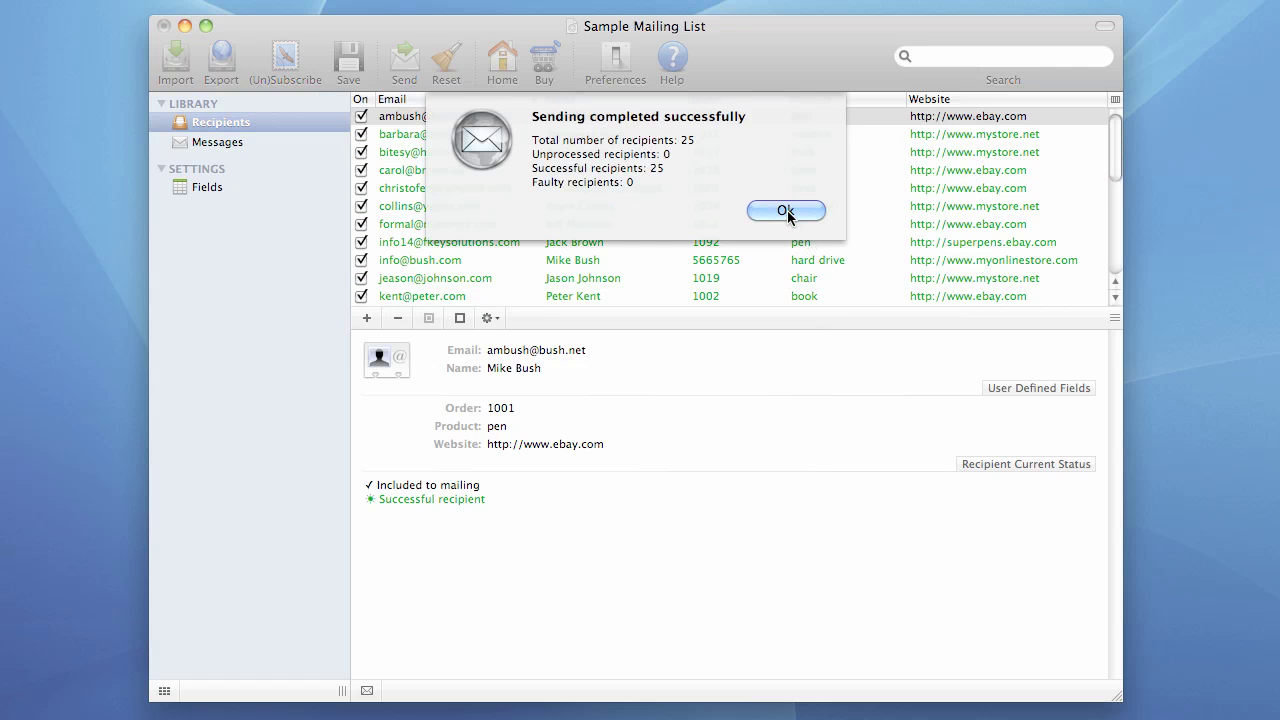
left_click(786, 211)
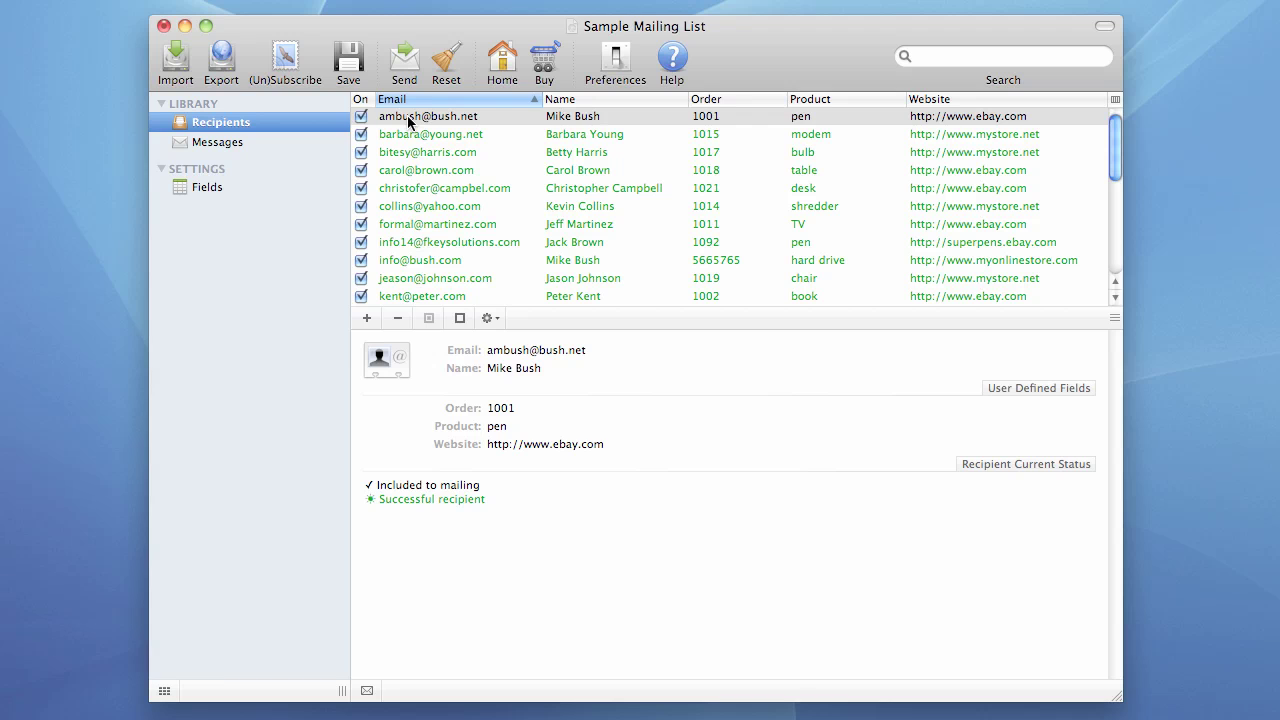
- Open Outgoing Settings to check the 192.168.2.104:25 SMTP account and its authentication
left_click(615, 58)
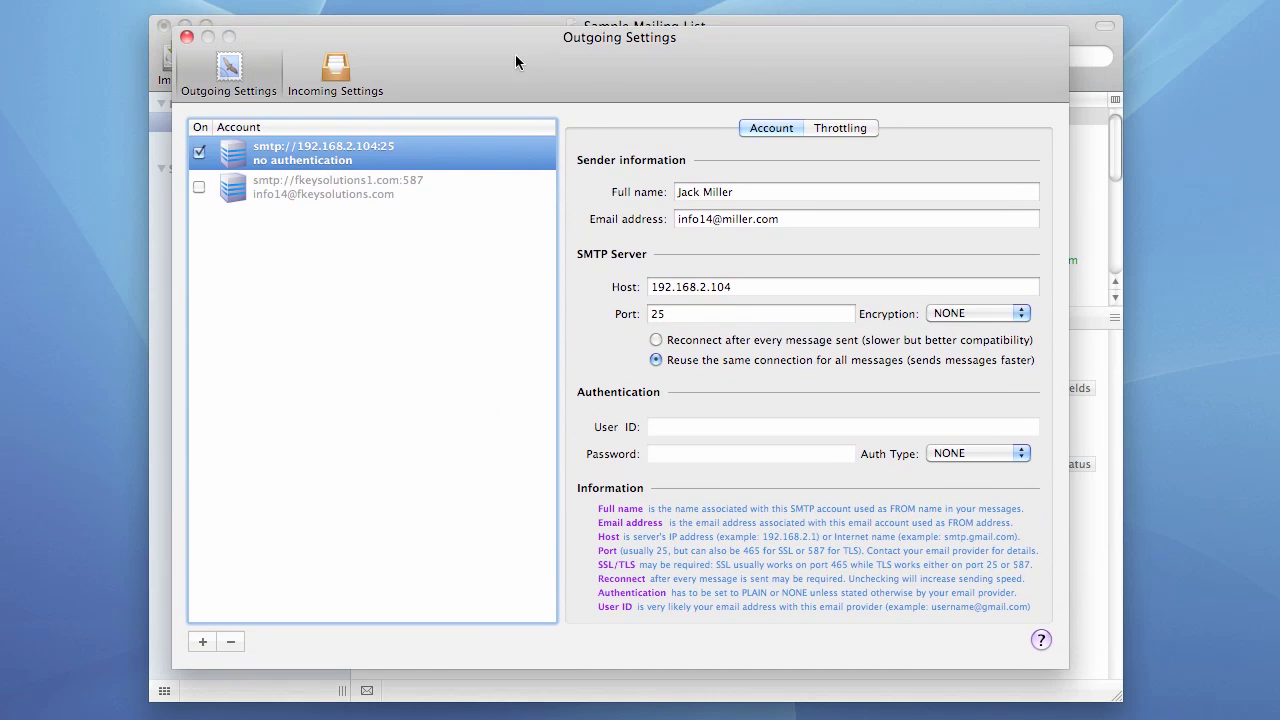